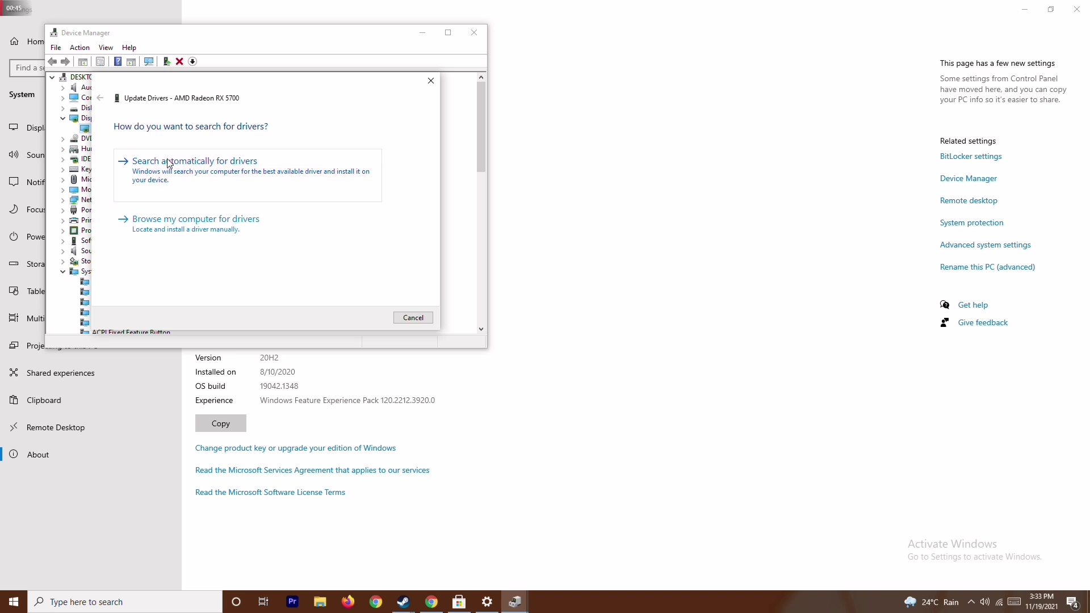
Auto-search for a newer Radeon RX 5700 driver, collapse the expanded categories, and close Device Manager.
click(208, 168)
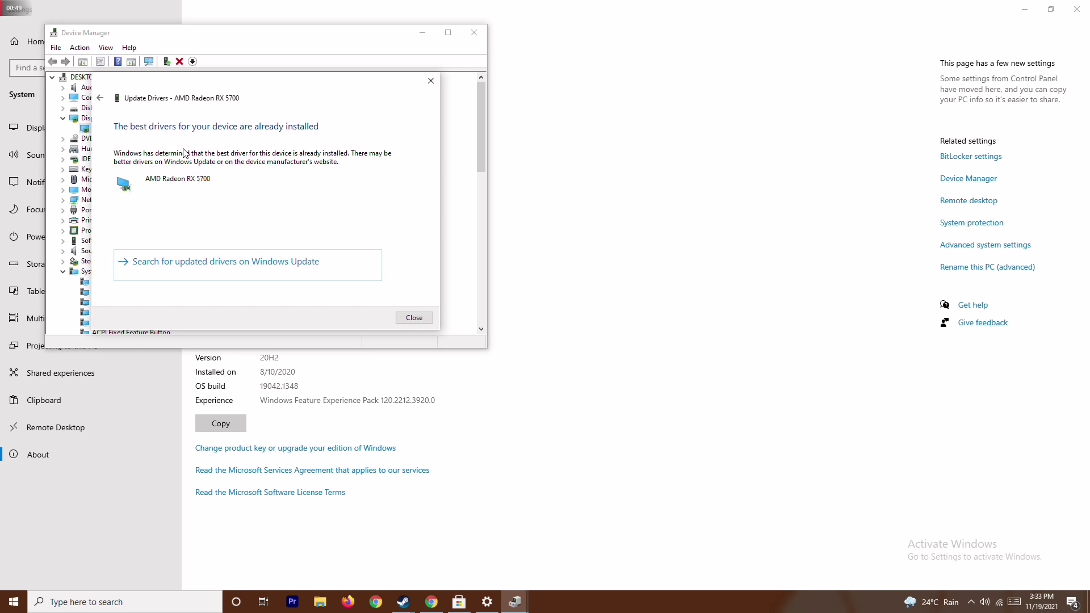
click(430, 82)
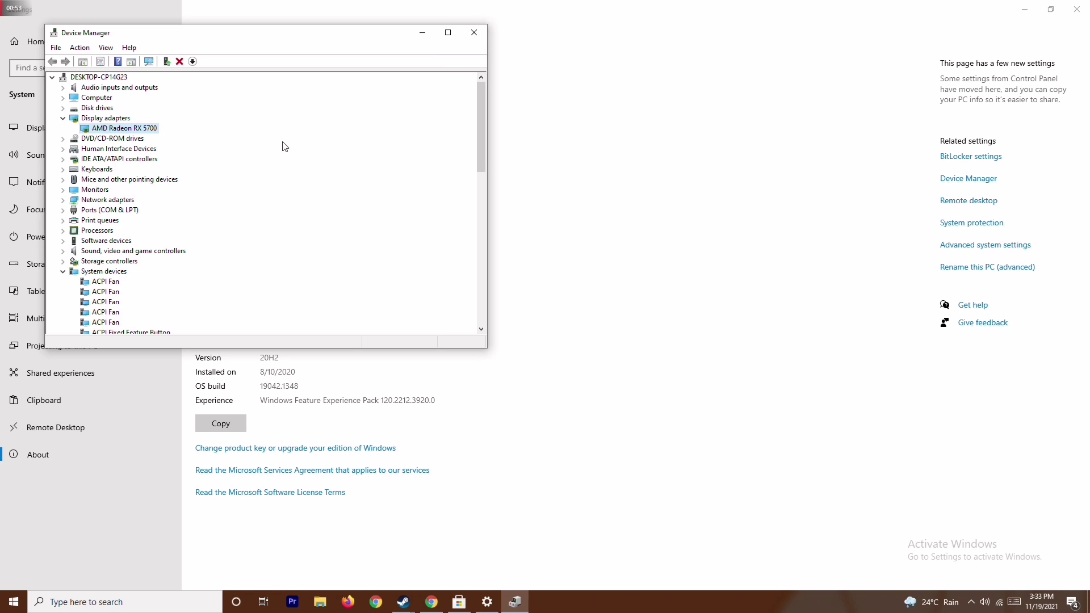
click(62, 118)
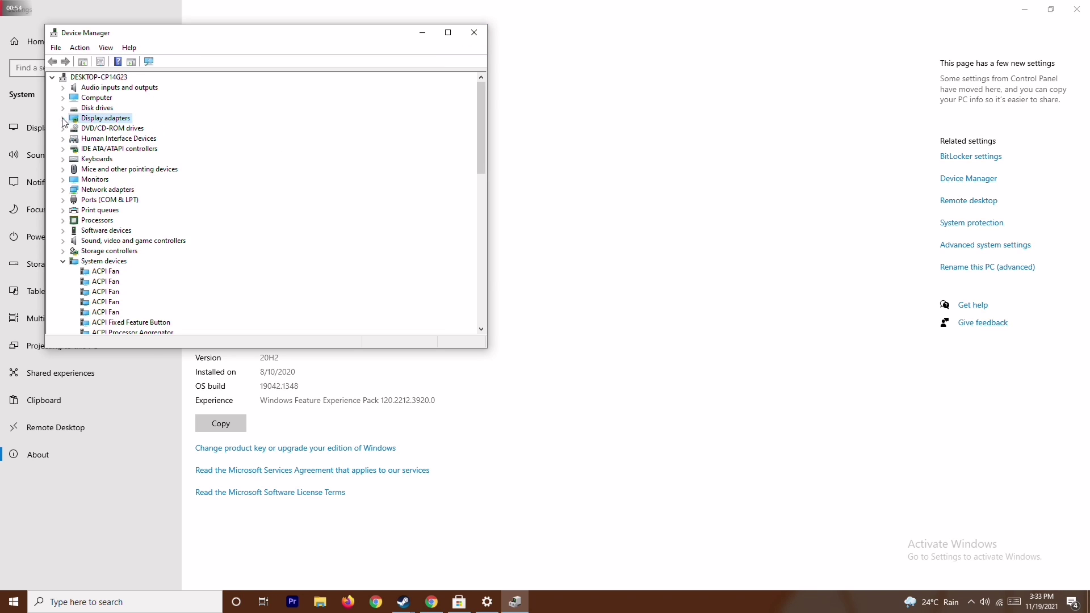
click(63, 261)
click(474, 32)
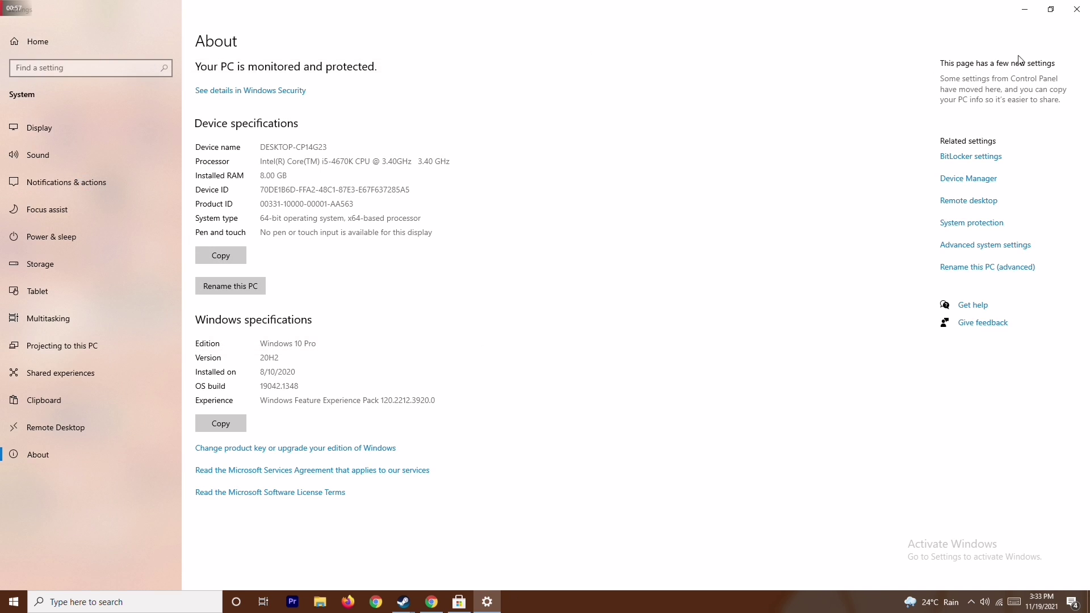
Reopen Settings via a 'sett' search, confirm Windows Update shows up to date, then close it.
click(1076, 9)
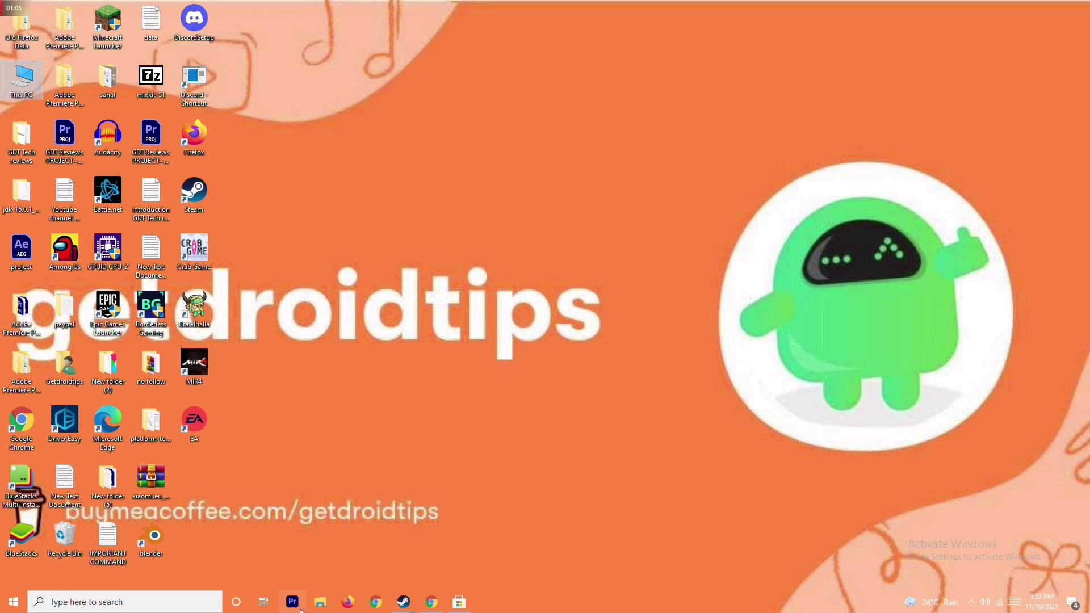
click(131, 609)
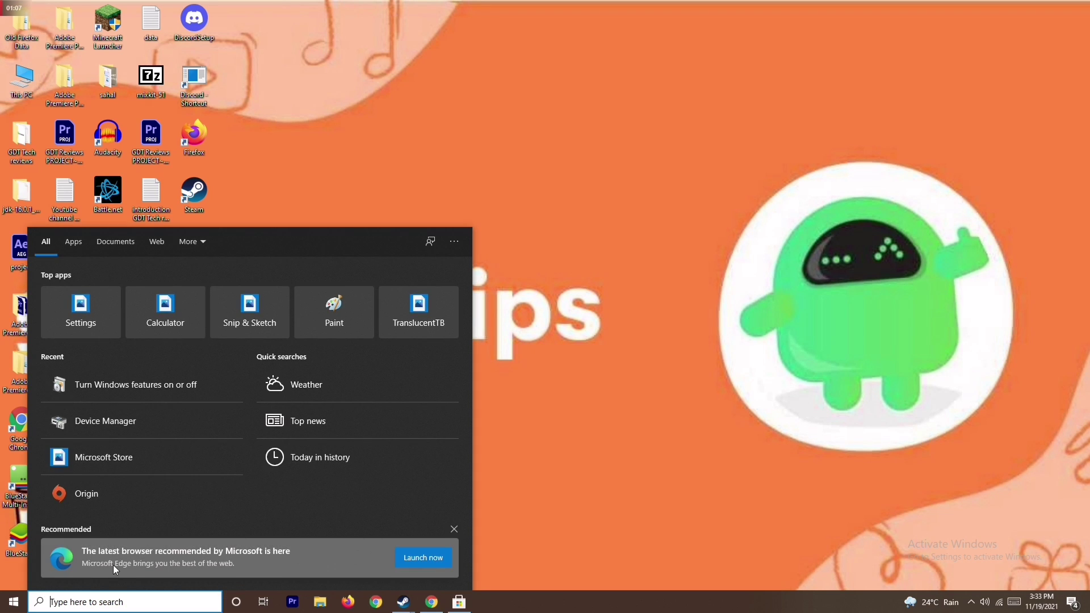
text(sett)
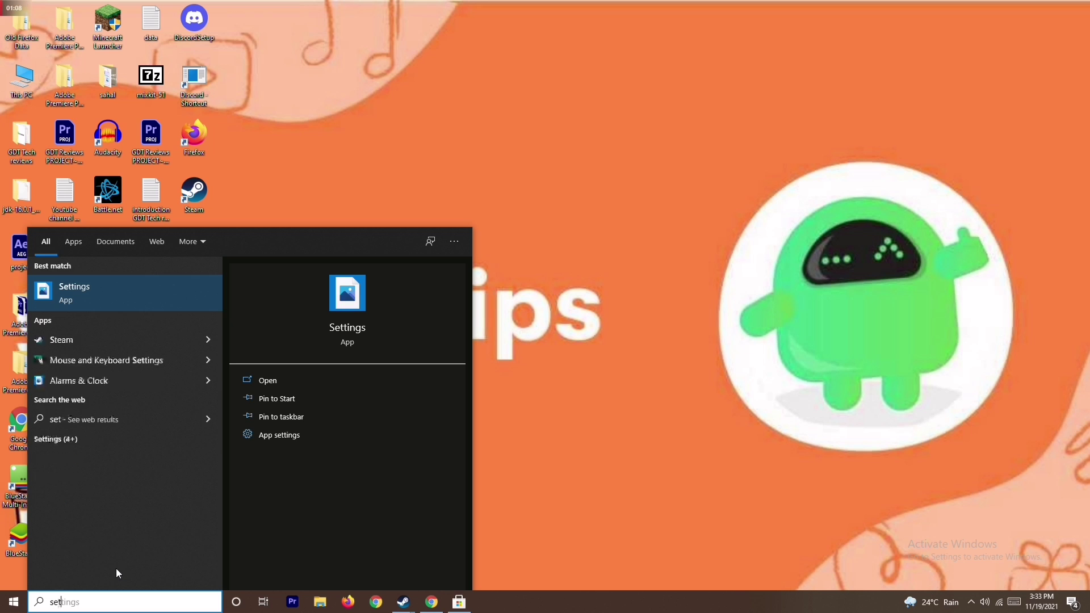
click(151, 286)
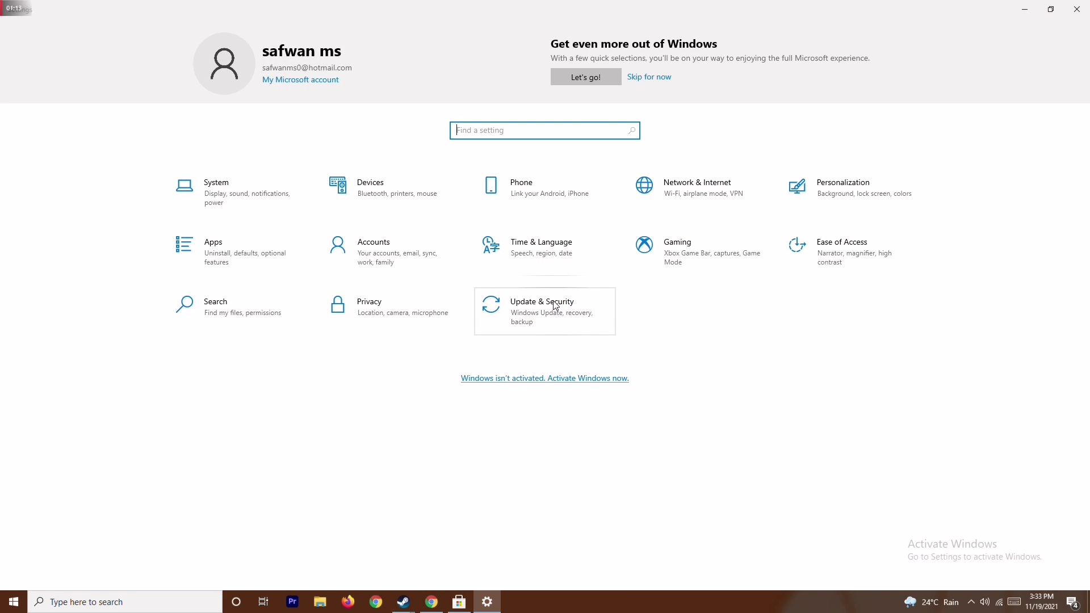
click(555, 306)
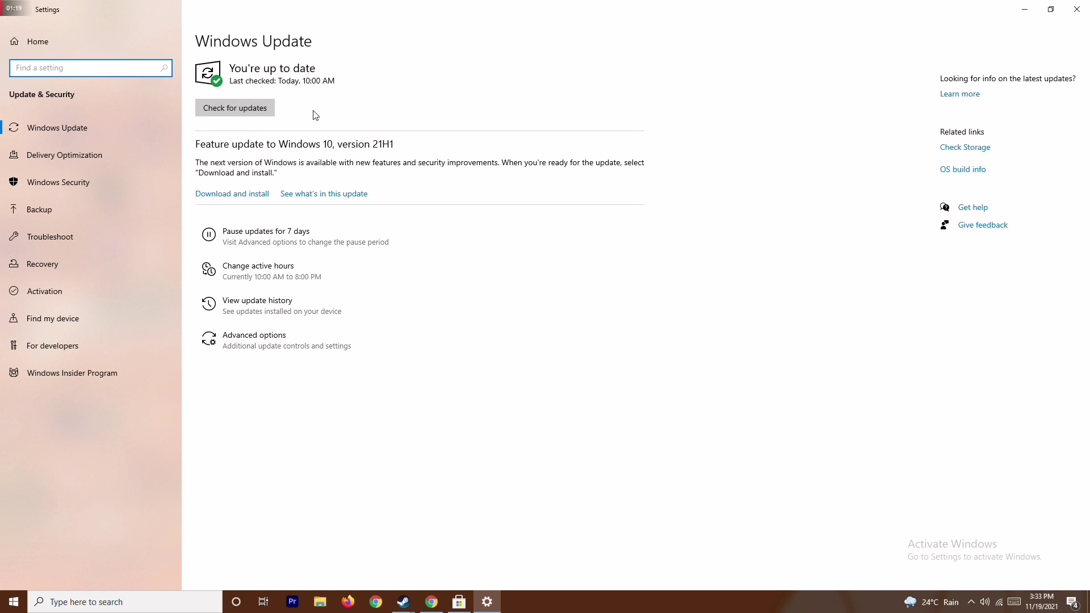
click(1077, 9)
right_click(666, 207)
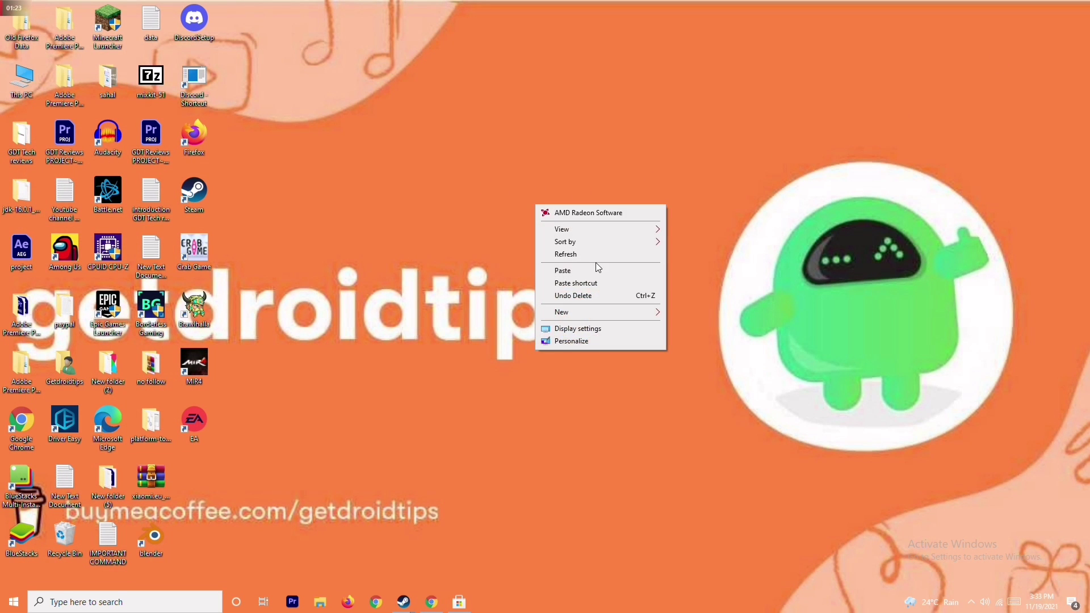
click(598, 262)
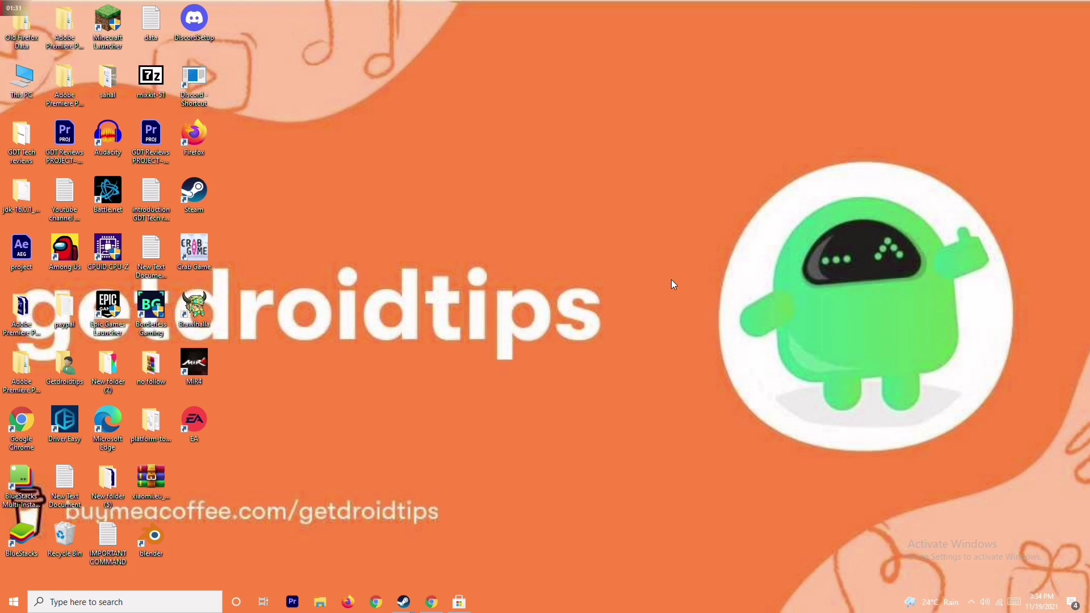
End the Microsoft Store task from the taskbar's Task Manager, then close Task Manager.
right_click(585, 599)
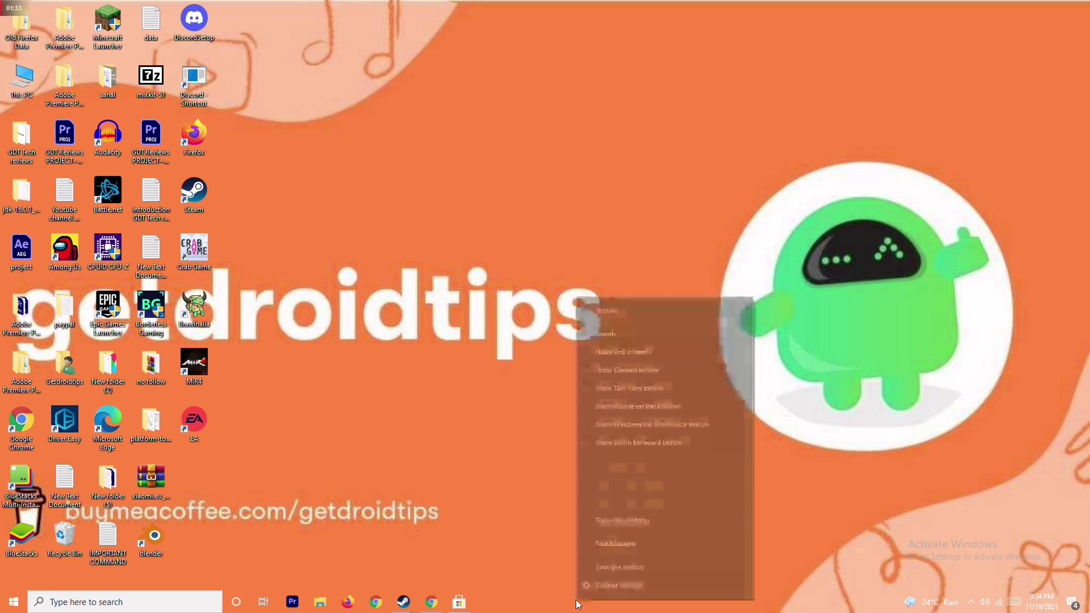
click(649, 545)
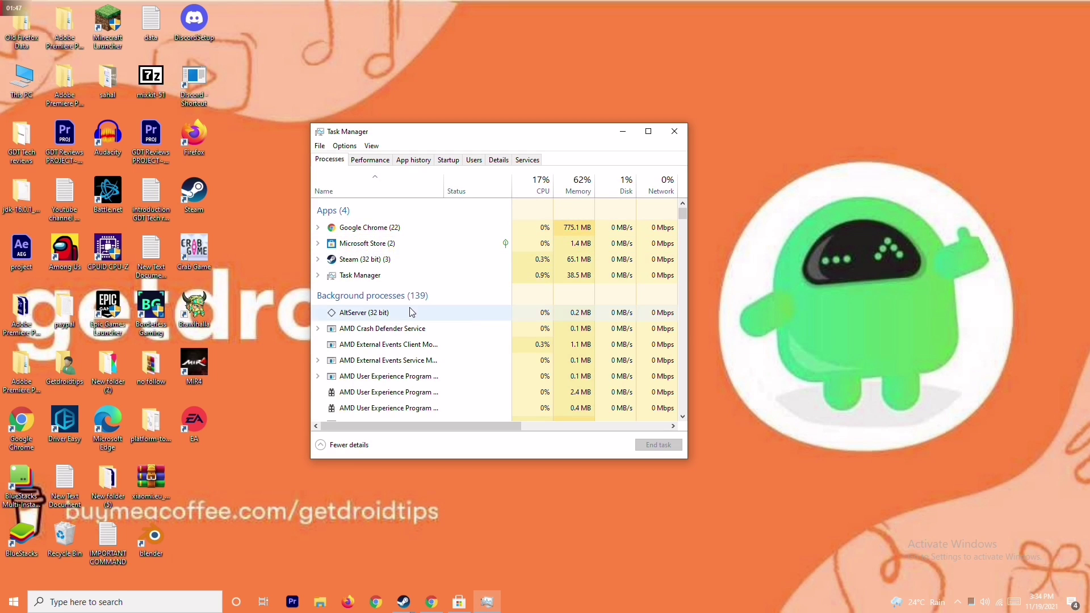
click(424, 241)
right_click(463, 243)
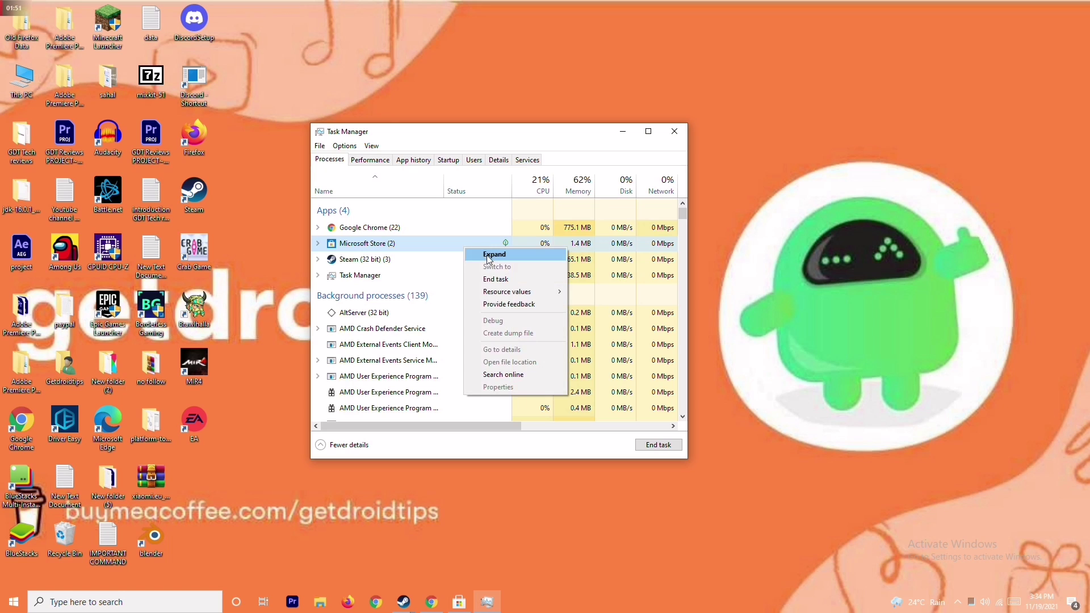
click(502, 282)
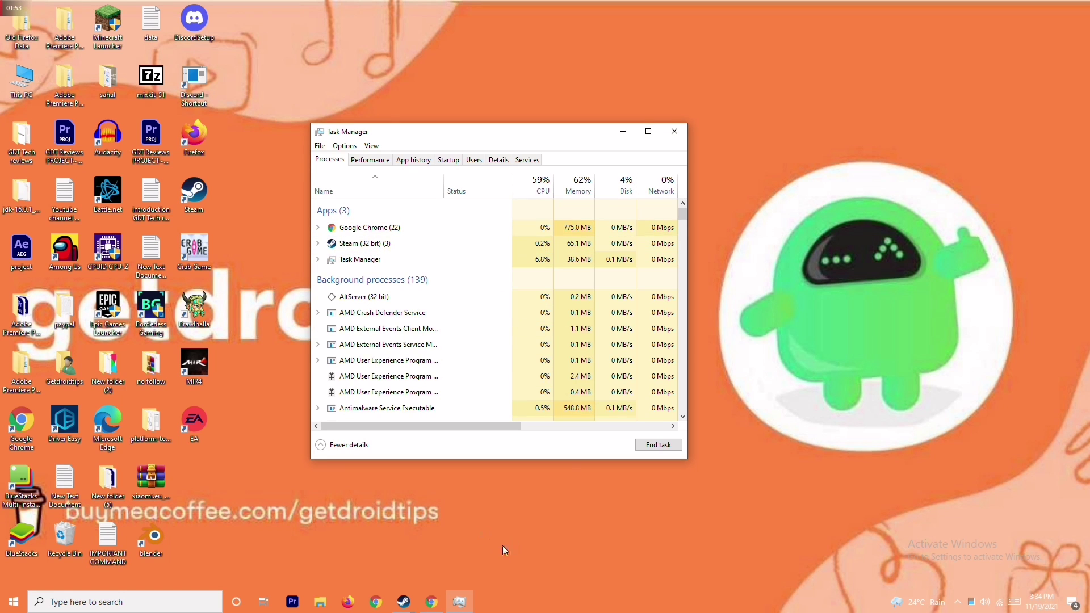
click(677, 131)
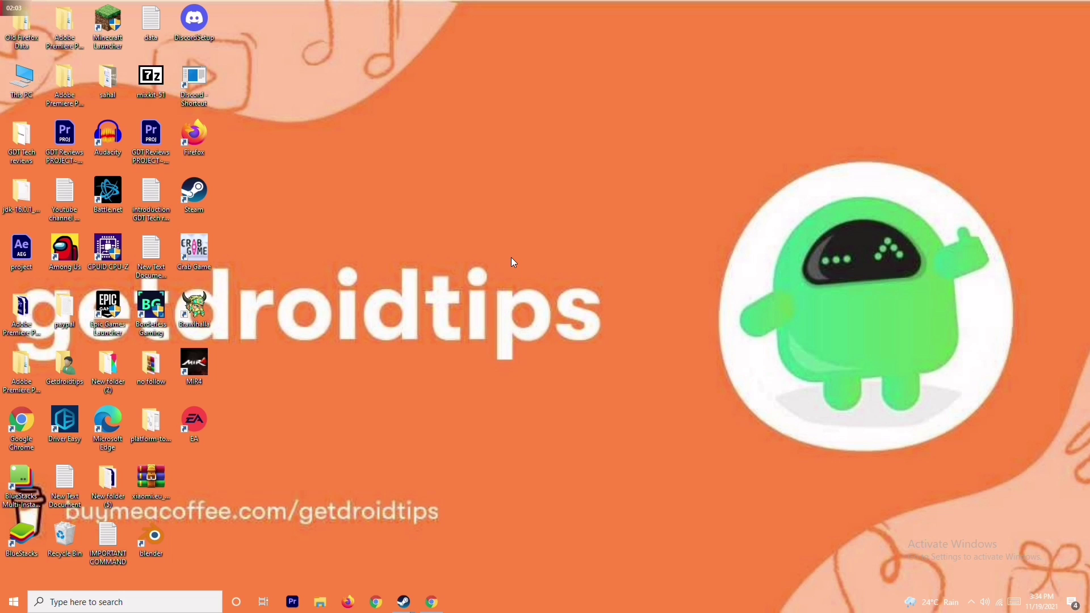
right_click(203, 267)
click(214, 253)
right_click(206, 250)
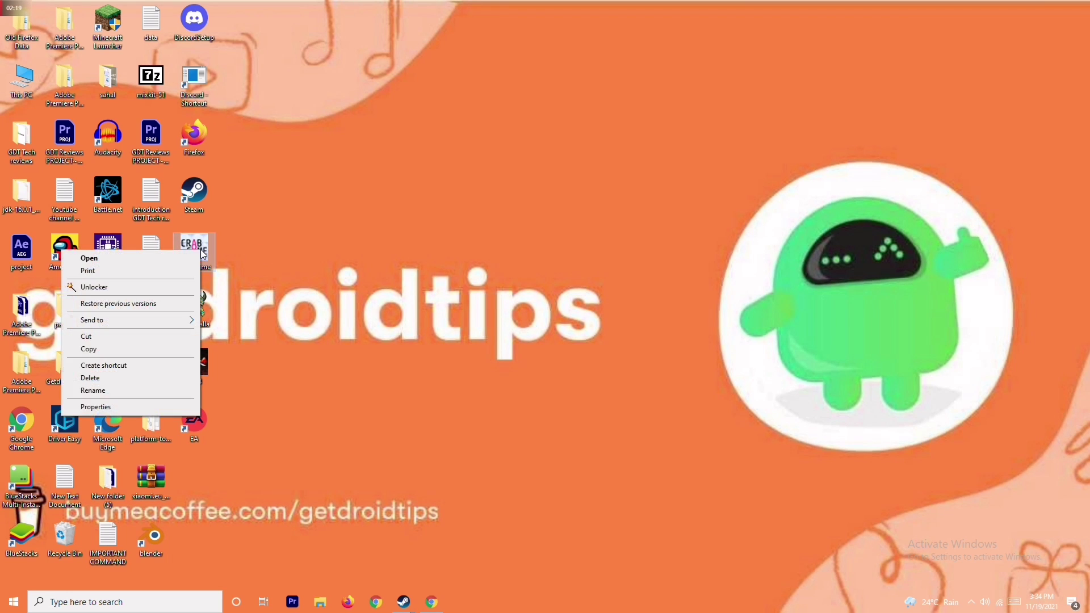
click(281, 261)
right_click(193, 269)
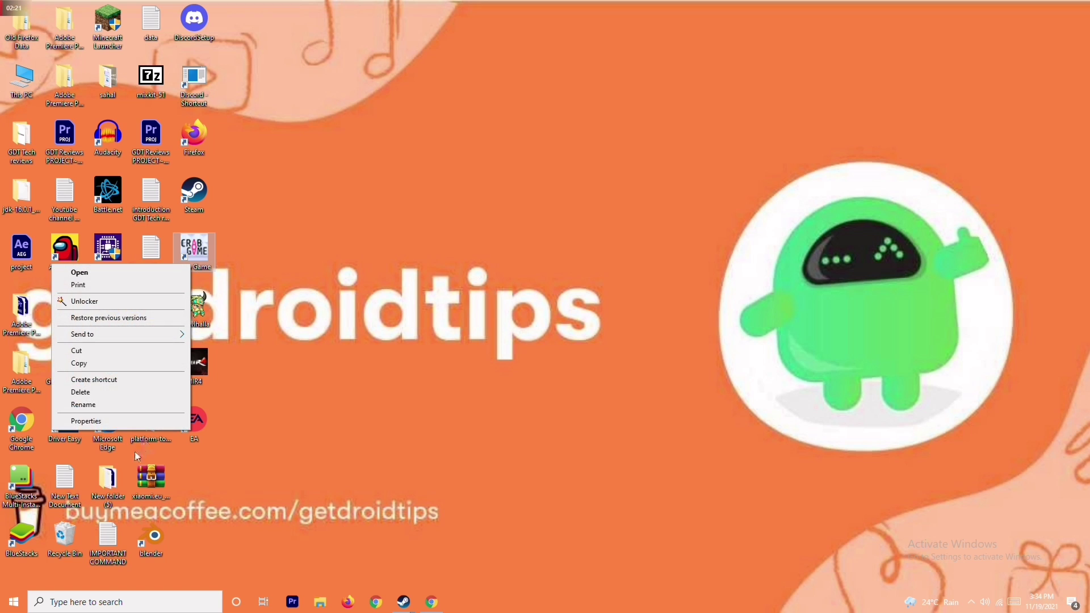
click(141, 427)
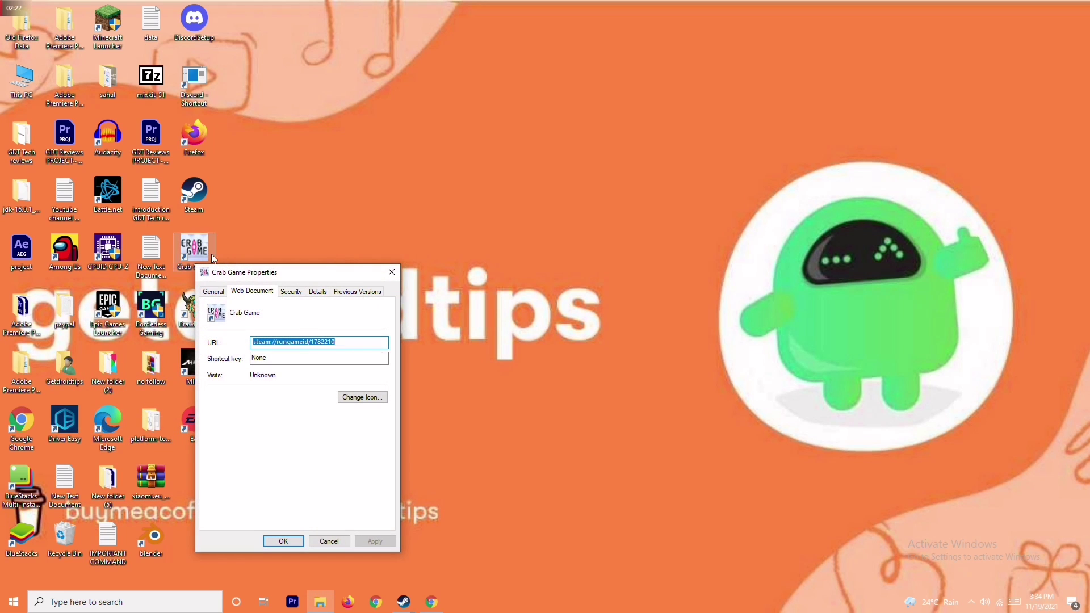
click(398, 273)
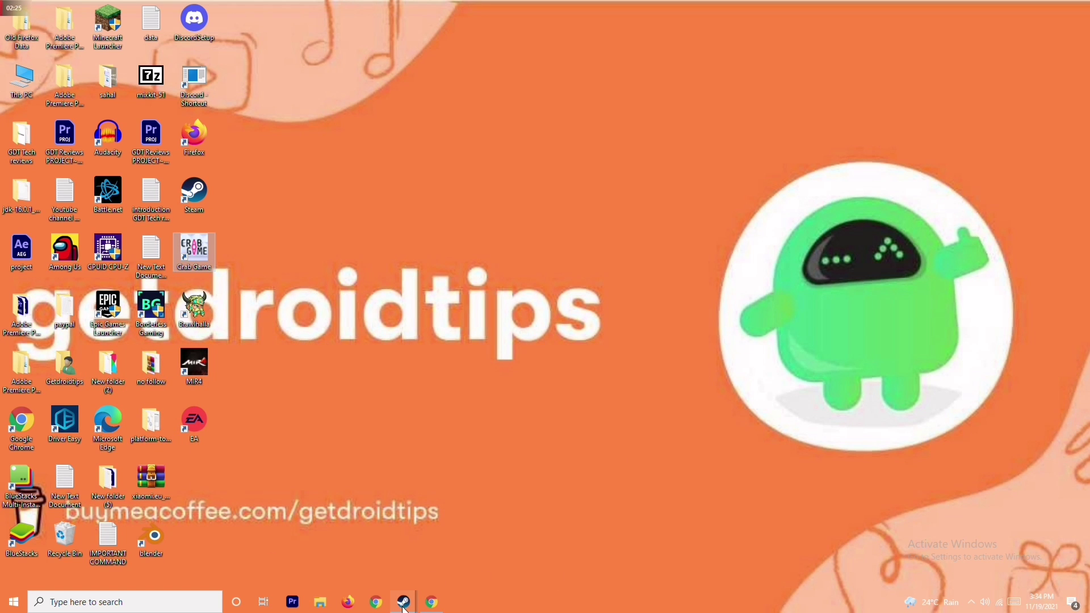
Browse Crab Game's local files from its Steam Properties to reveal the install folder.
mouse_move(404, 600)
click(380, 546)
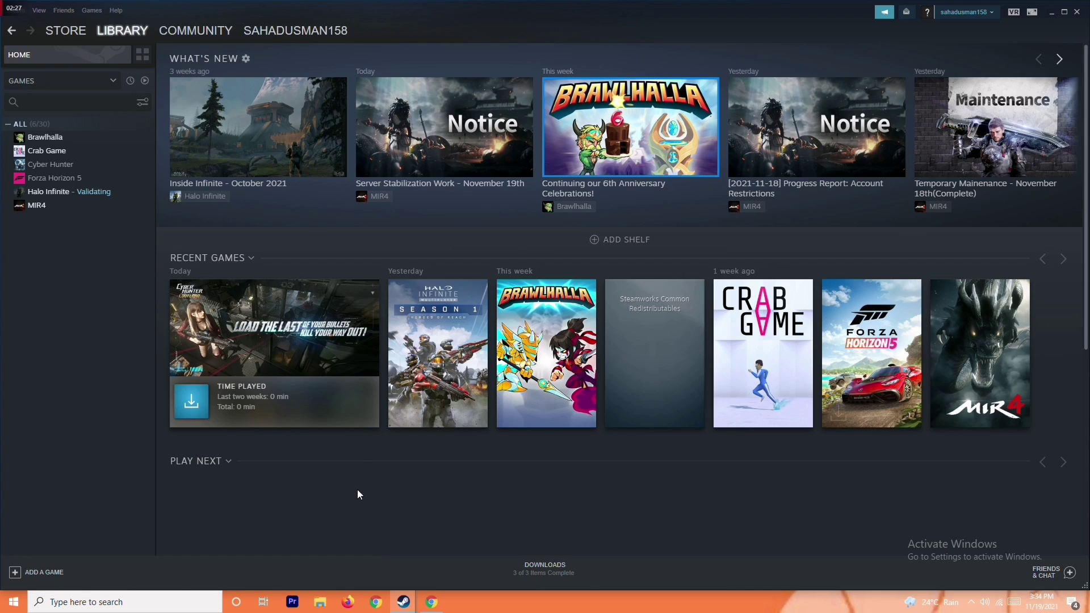
right_click(108, 151)
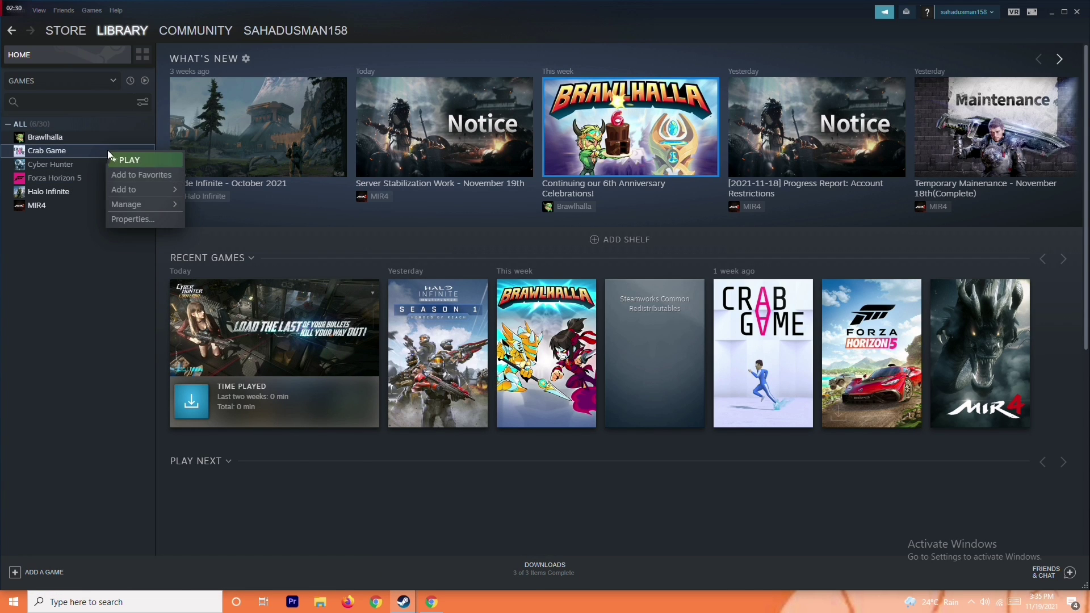
click(143, 219)
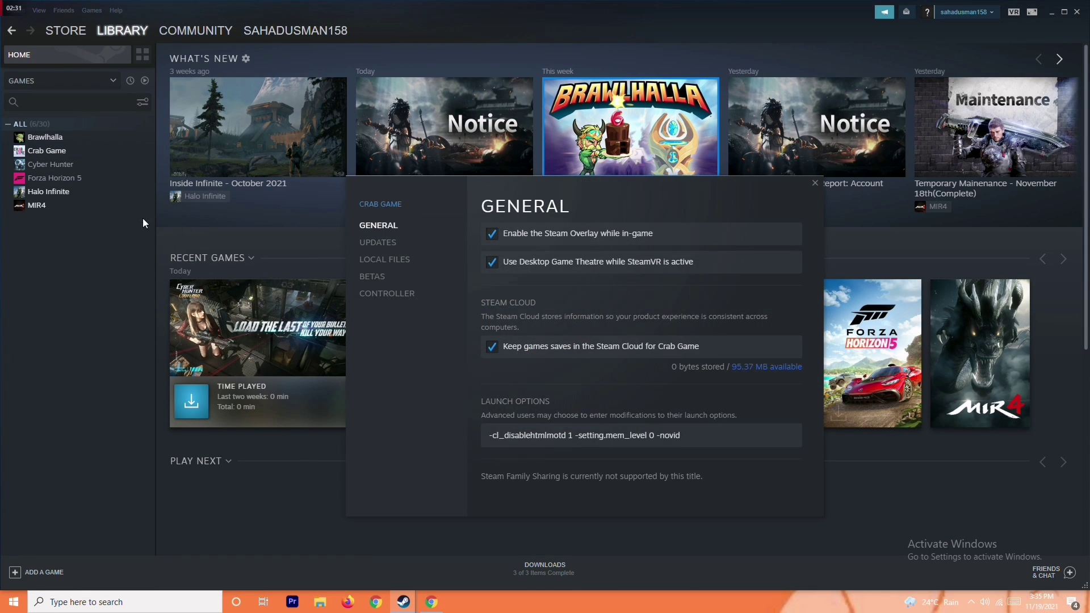
click(413, 260)
click(726, 232)
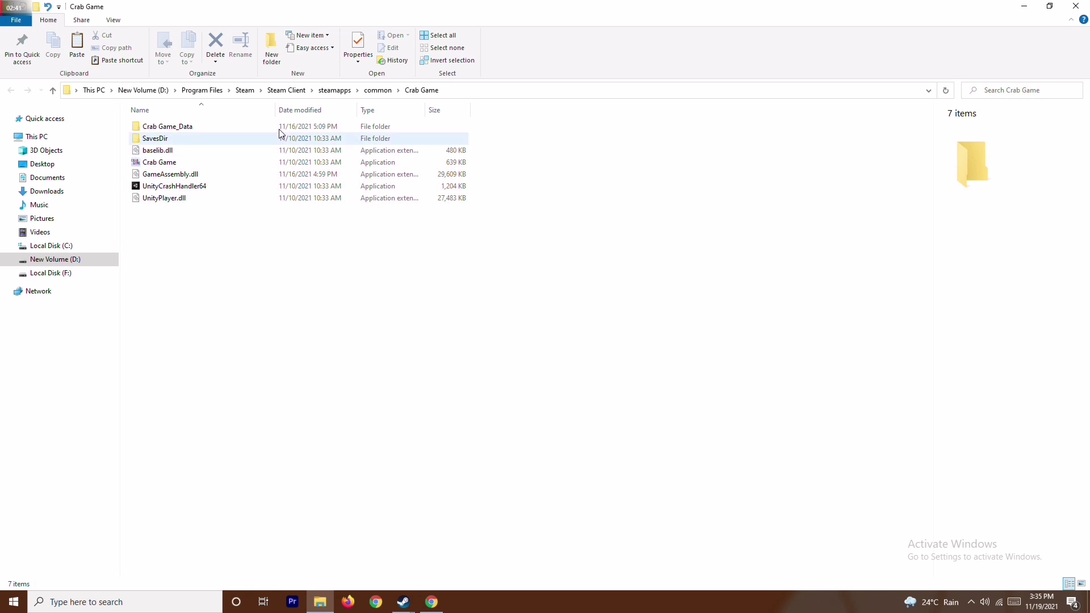
View the Crab Game application's context menu, dismiss it, and close the folder window.
click(175, 164)
right_click(174, 164)
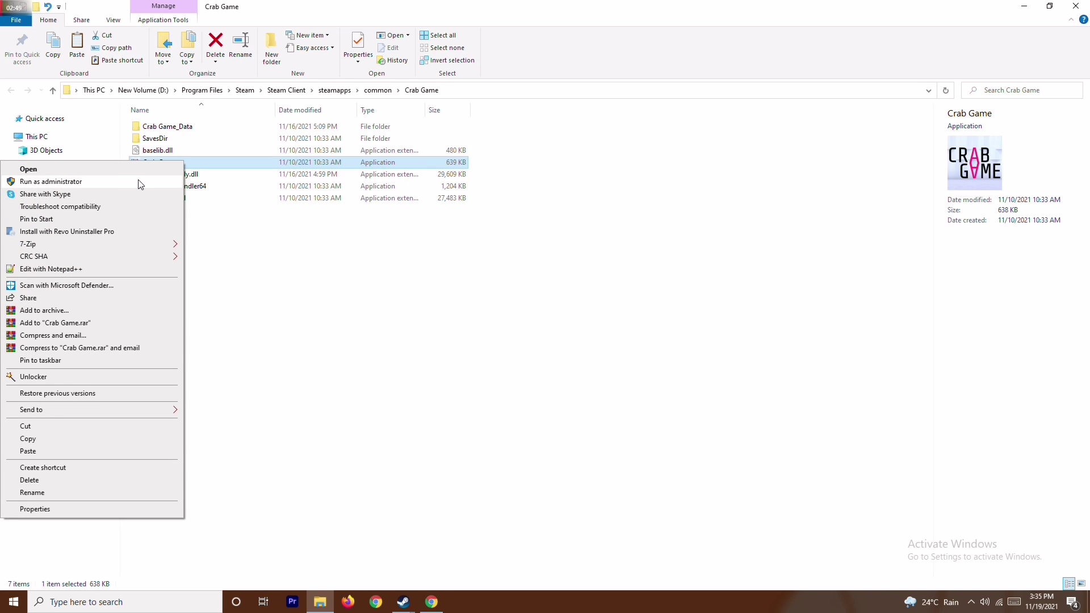
click(354, 275)
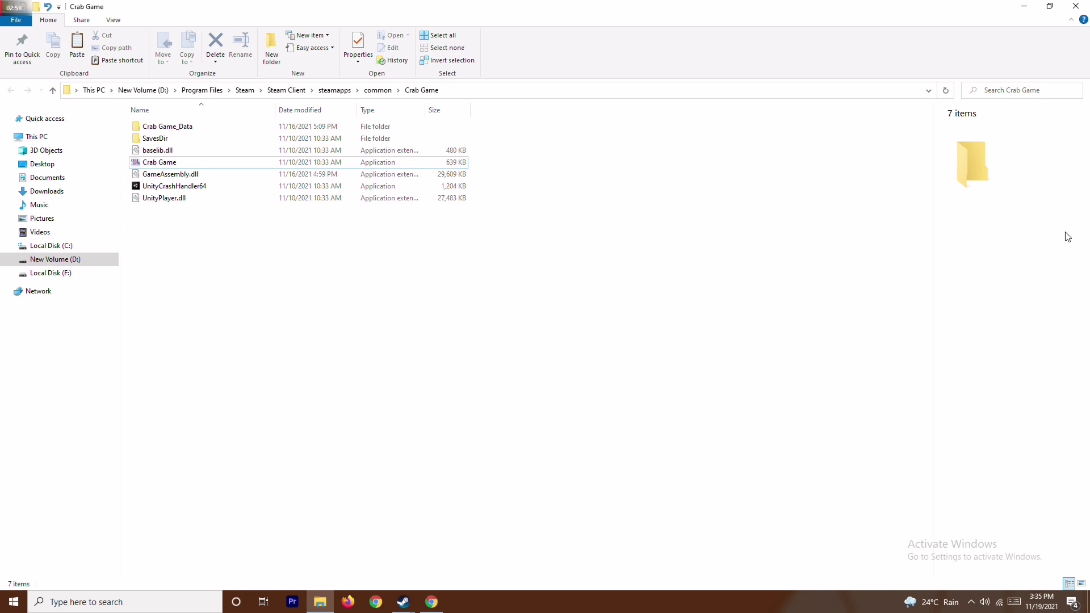
click(1076, 6)
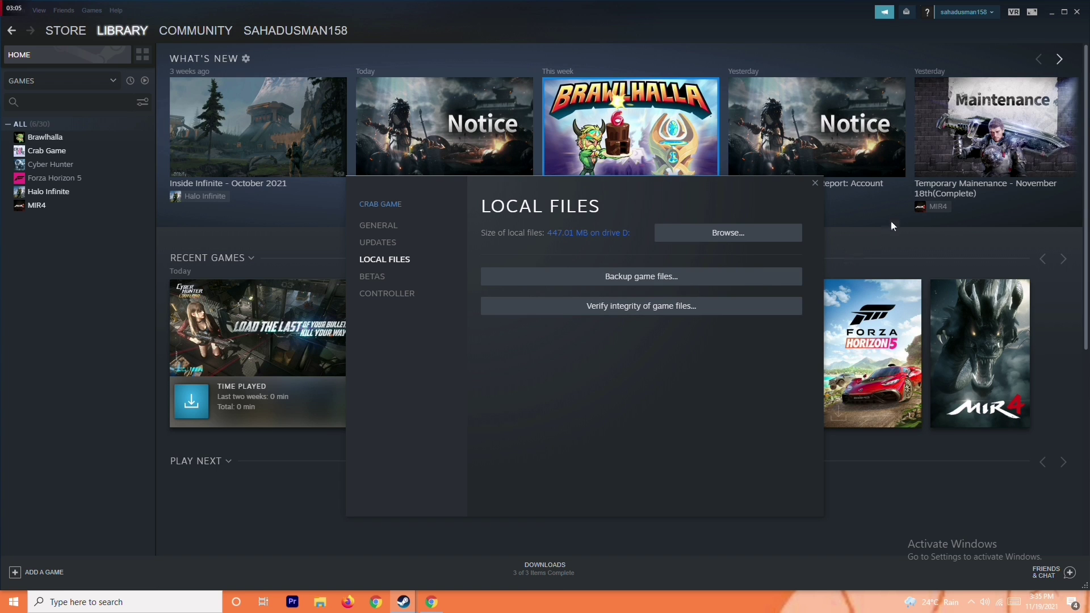
Minimize the Steam library and close the Crab Game Properties window.
click(1046, 15)
click(1048, 13)
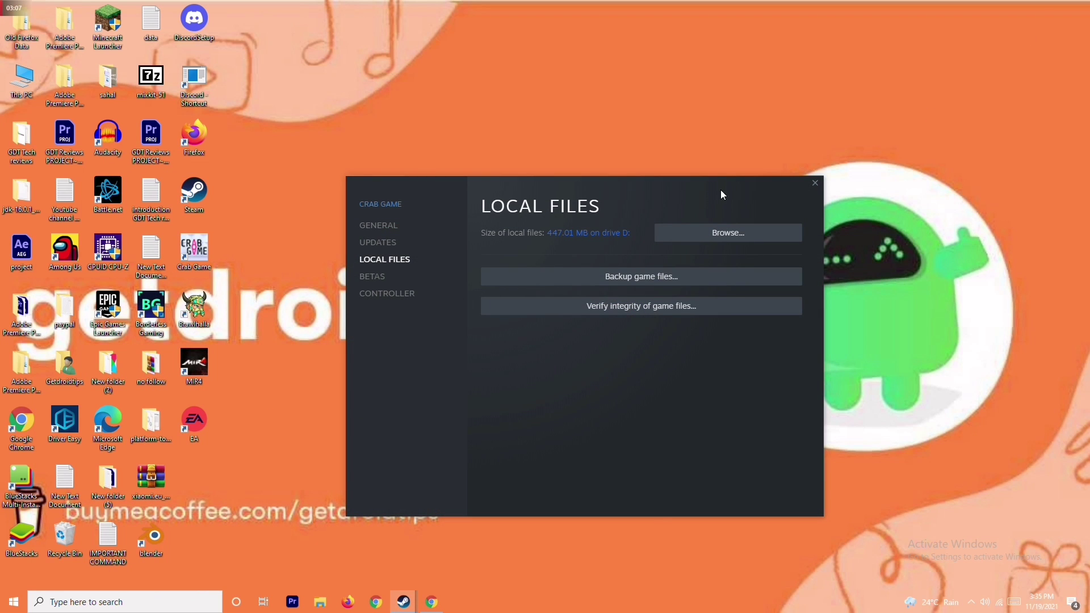
click(815, 183)
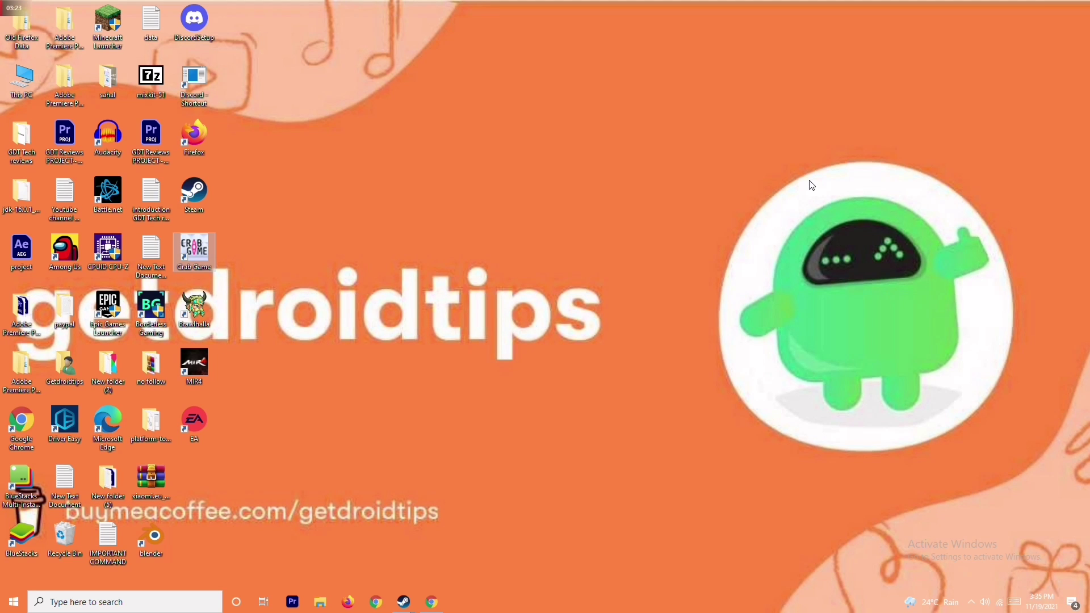
Search 'windows' from the taskbar and launch Windows Defender Firewall.
click(131, 603)
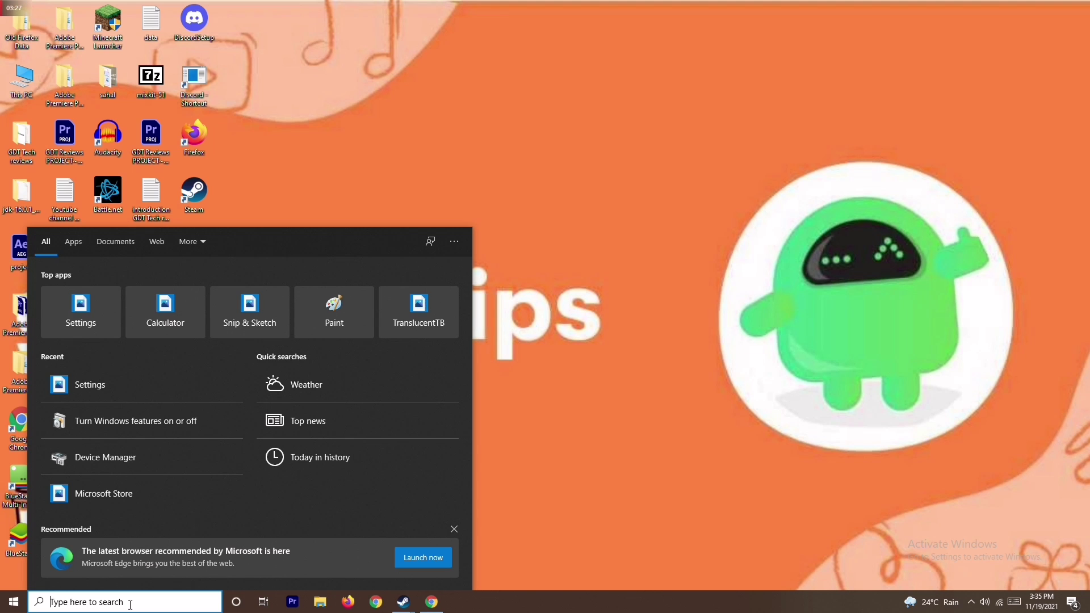
text(windows)
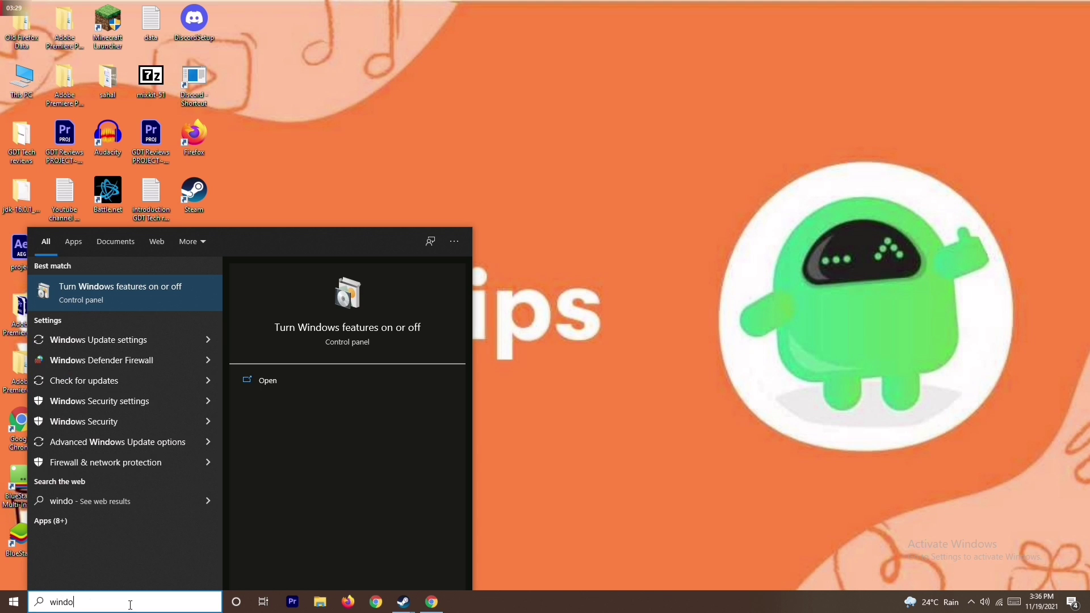
click(156, 360)
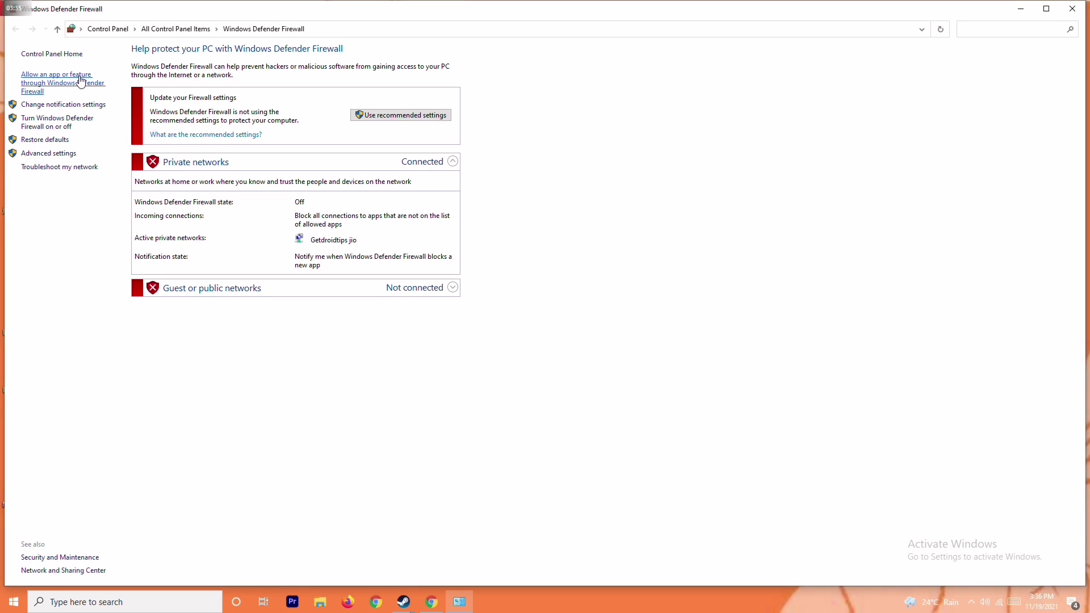
Leave Windows Defender Firewall turned off for private networks in its on/off settings.
click(63, 122)
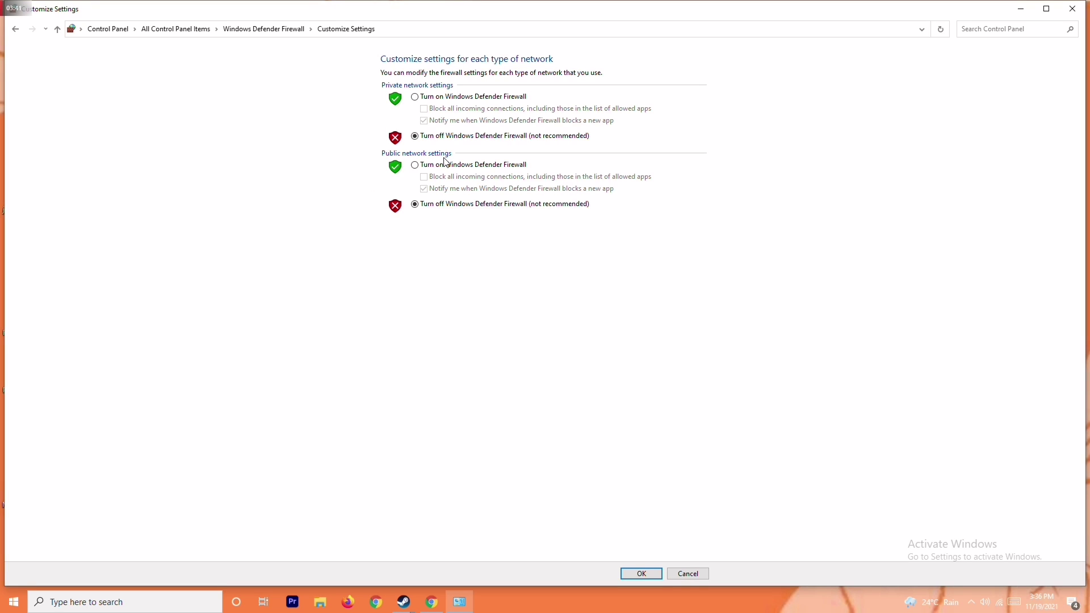
click(434, 98)
click(446, 139)
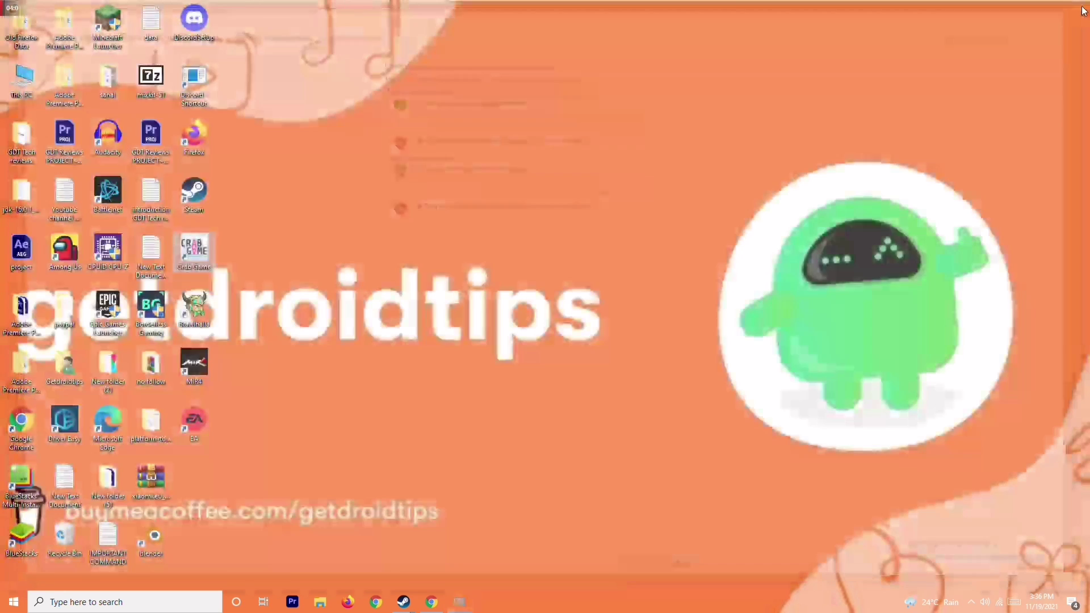
Close the firewall window and reach Windows Security under Update & Security in Settings.
click(1071, 7)
click(13, 601)
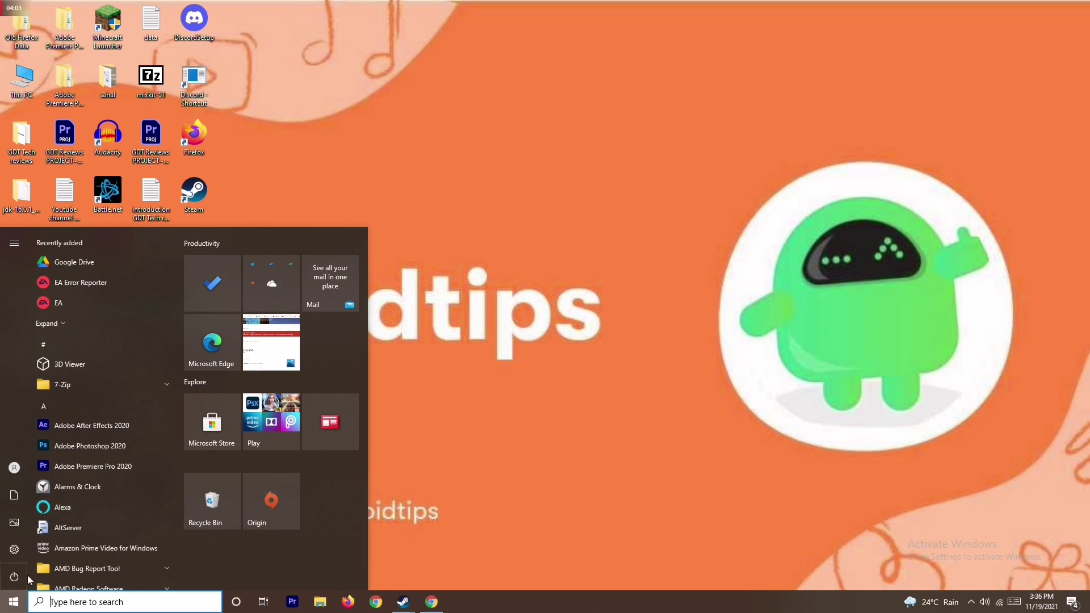
click(25, 574)
click(25, 574)
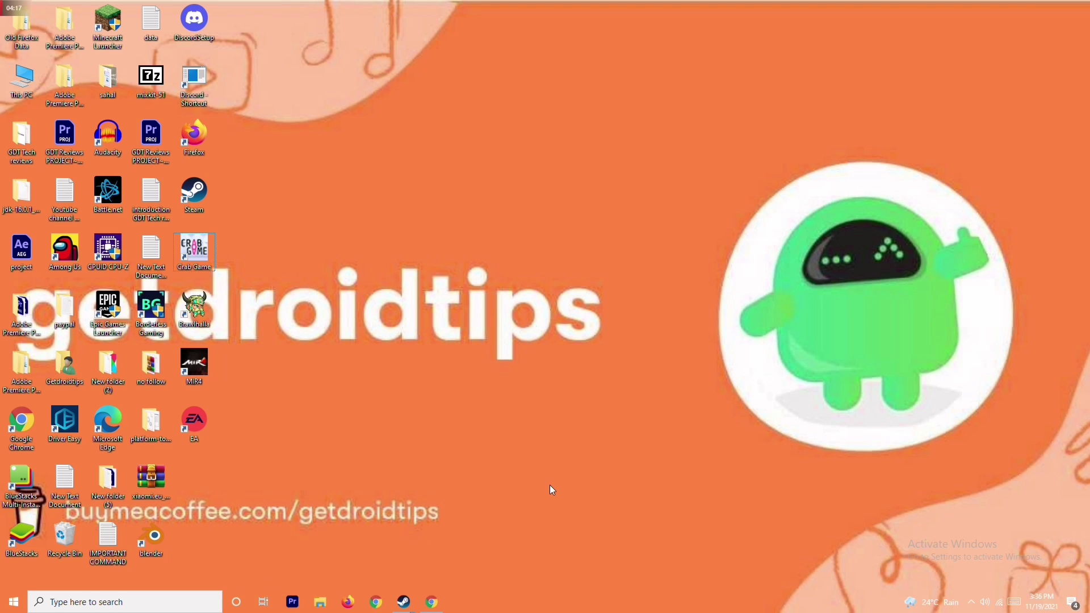
key(super+i)
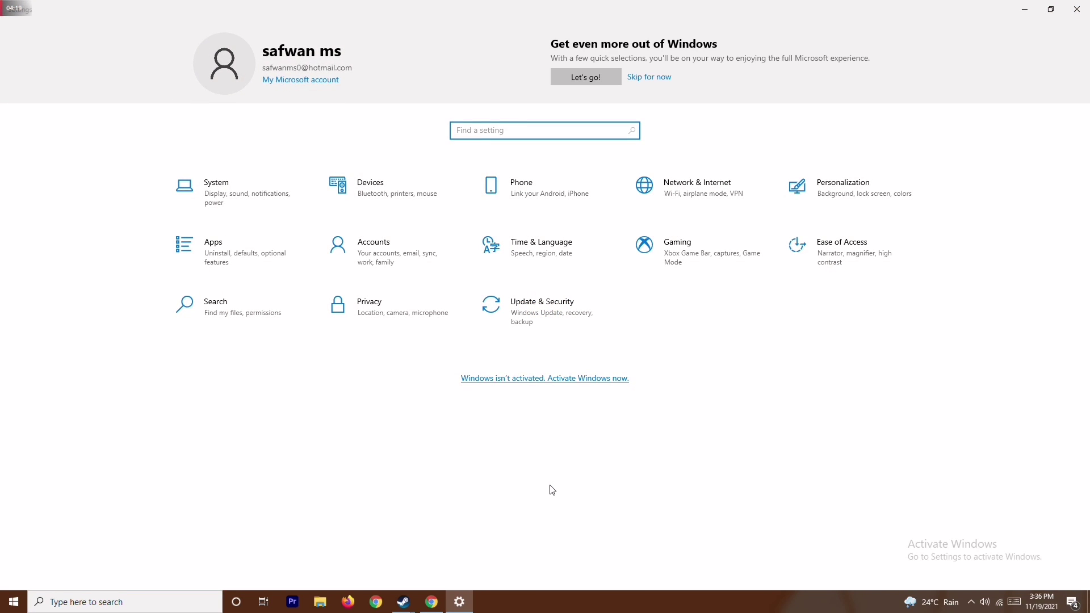
click(554, 304)
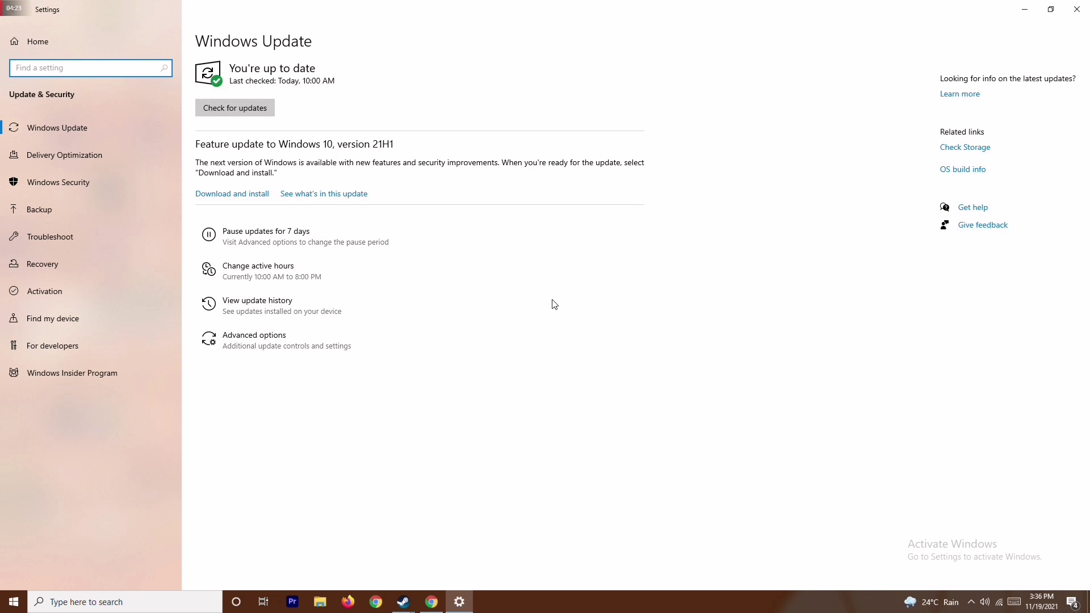
click(70, 185)
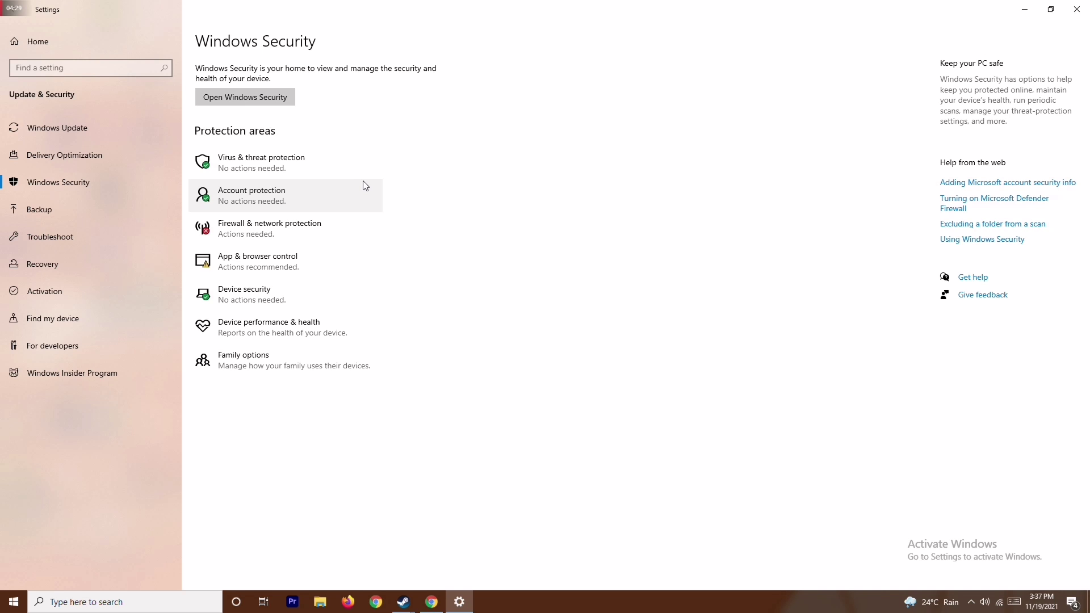
Switch Real-time protection off in Virus & threat protection settings, approve it, and close both windows.
click(330, 164)
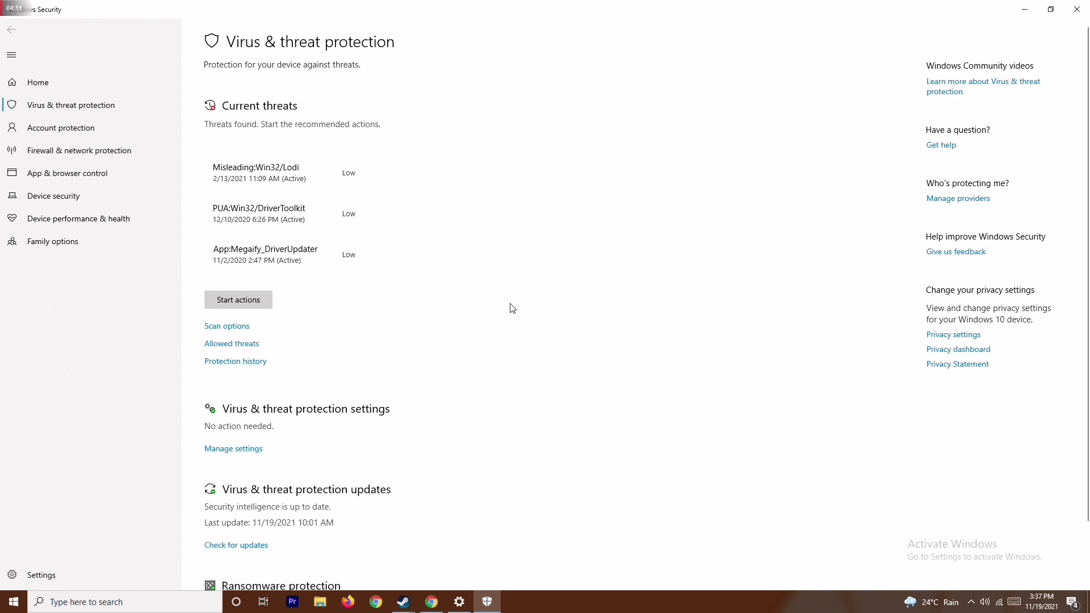
scroll(513, 308, down, 2)
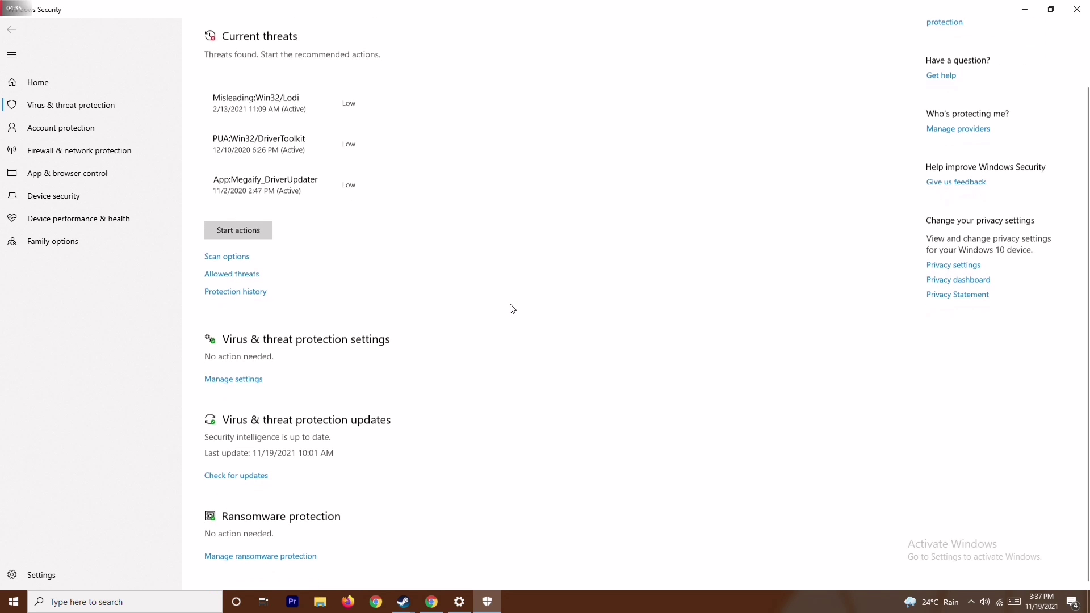
click(244, 385)
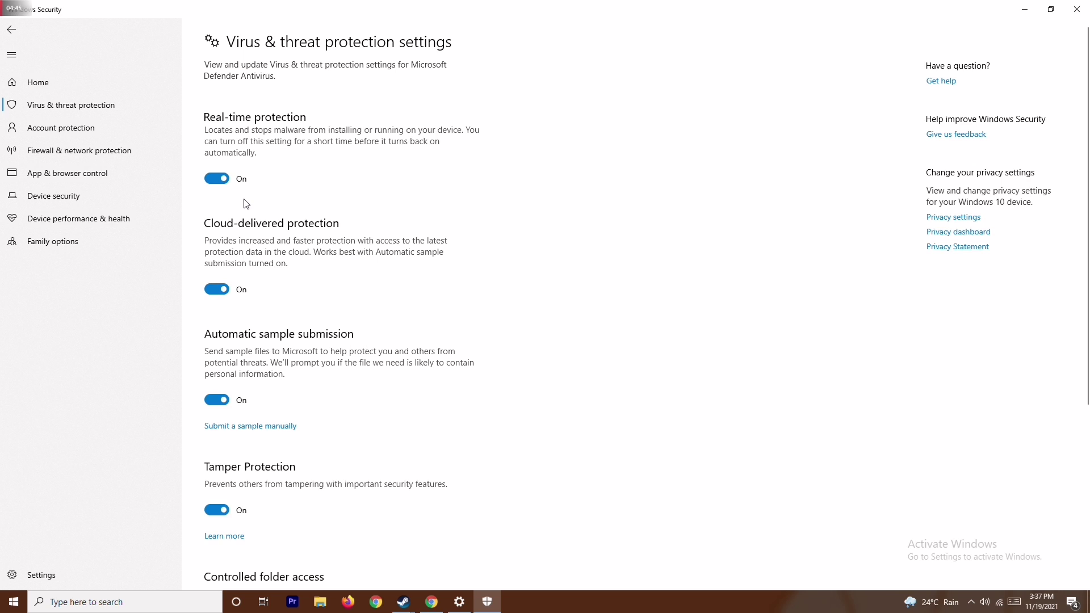
click(218, 179)
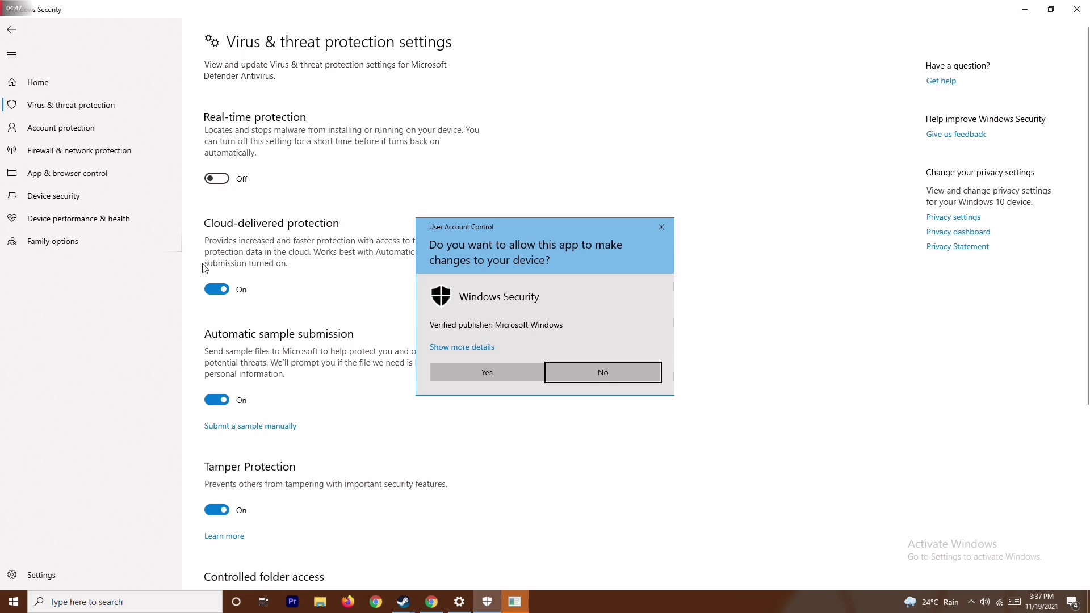
click(495, 373)
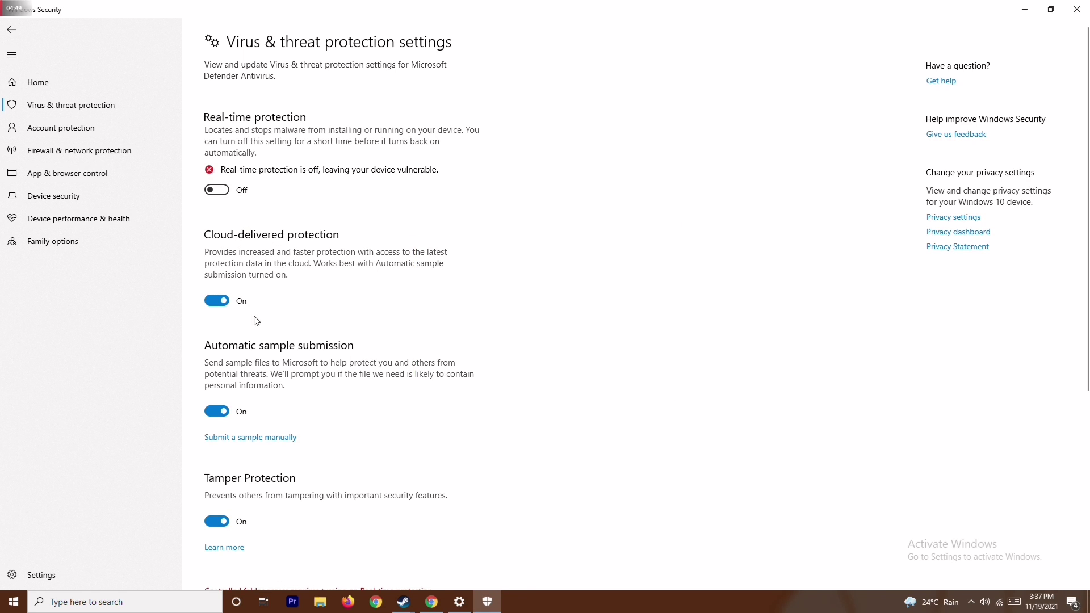
click(1077, 9)
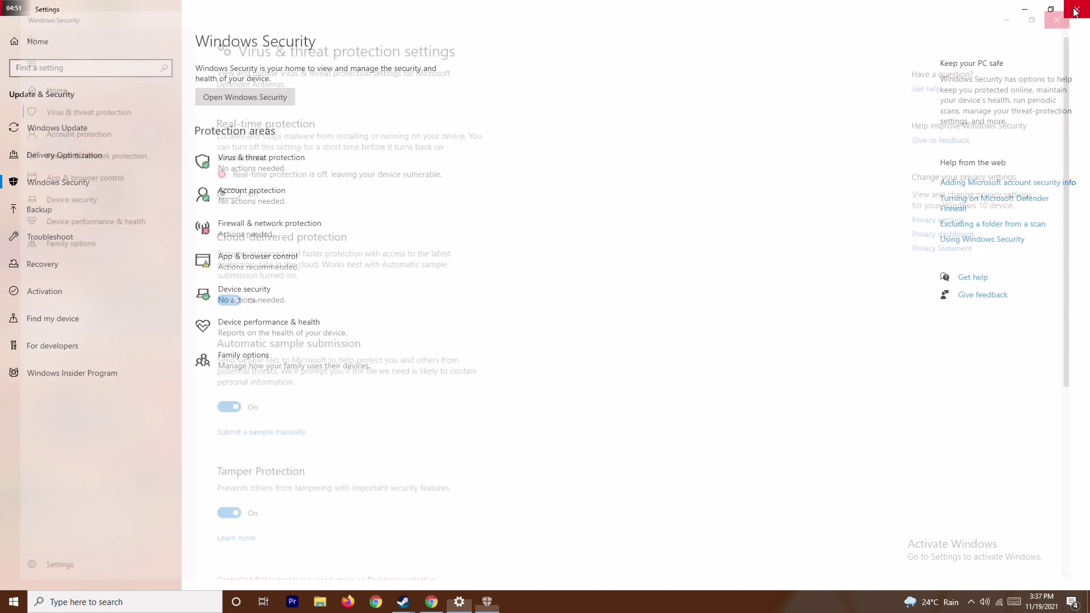
click(1077, 9)
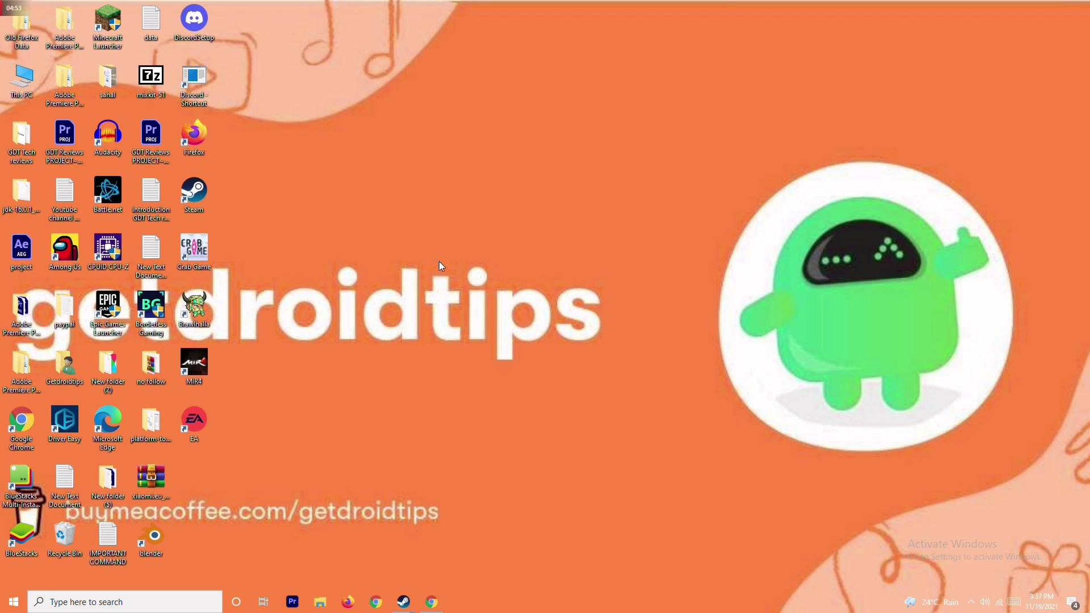
right_click(439, 261)
click(409, 313)
right_click(714, 610)
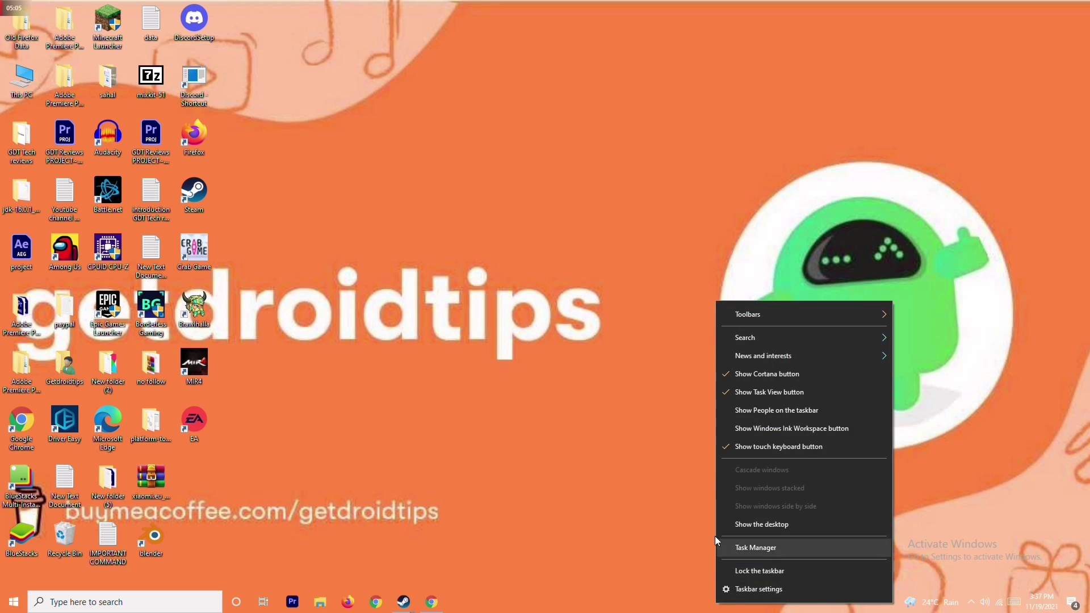
click(450, 248)
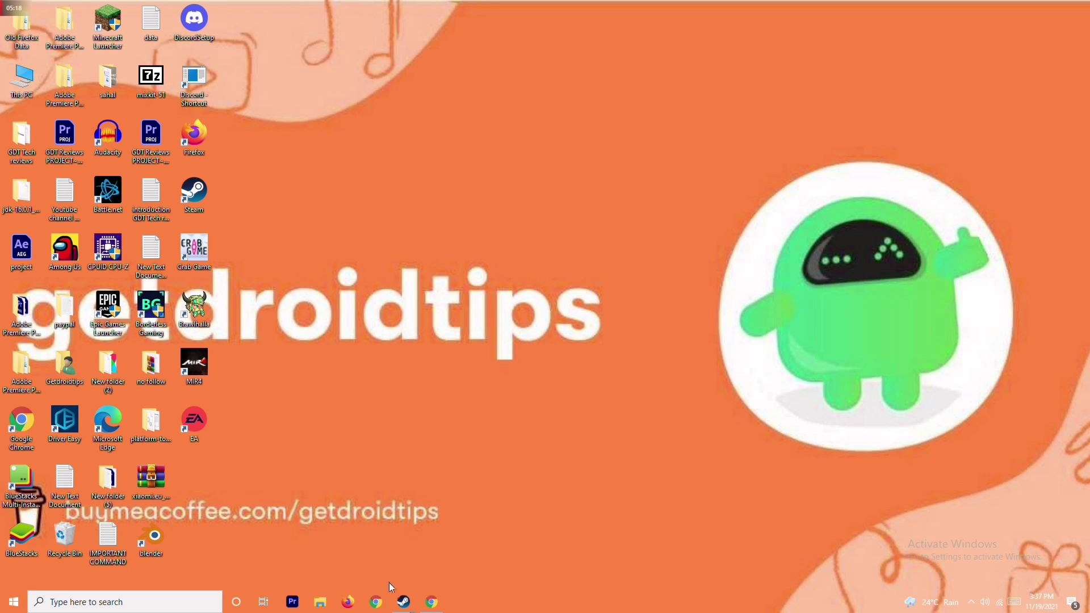
mouse_move(403, 601)
click(388, 547)
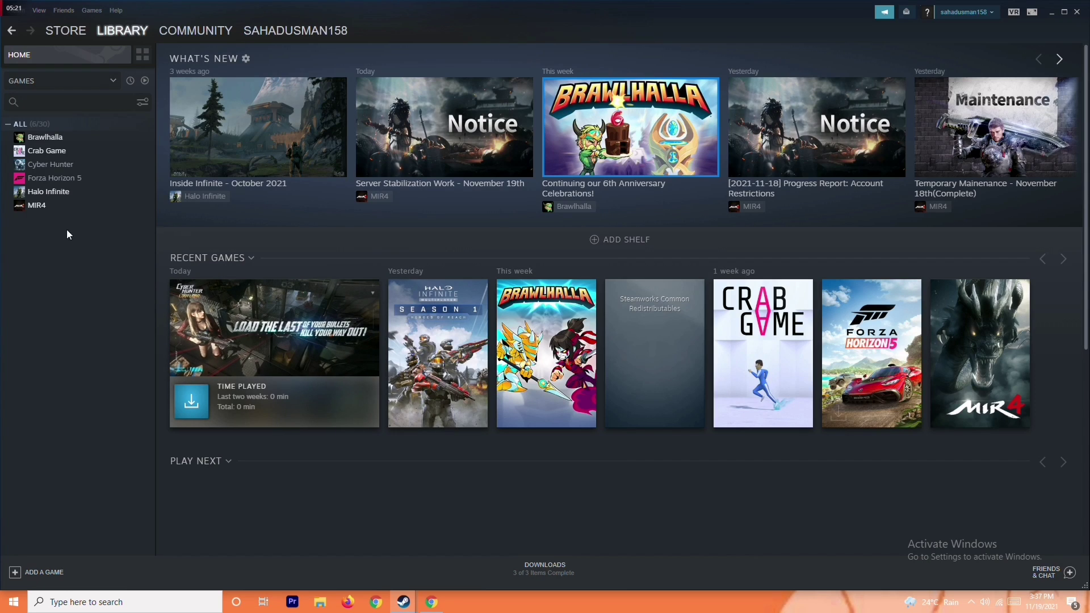
right_click(90, 178)
mouse_move(118, 232)
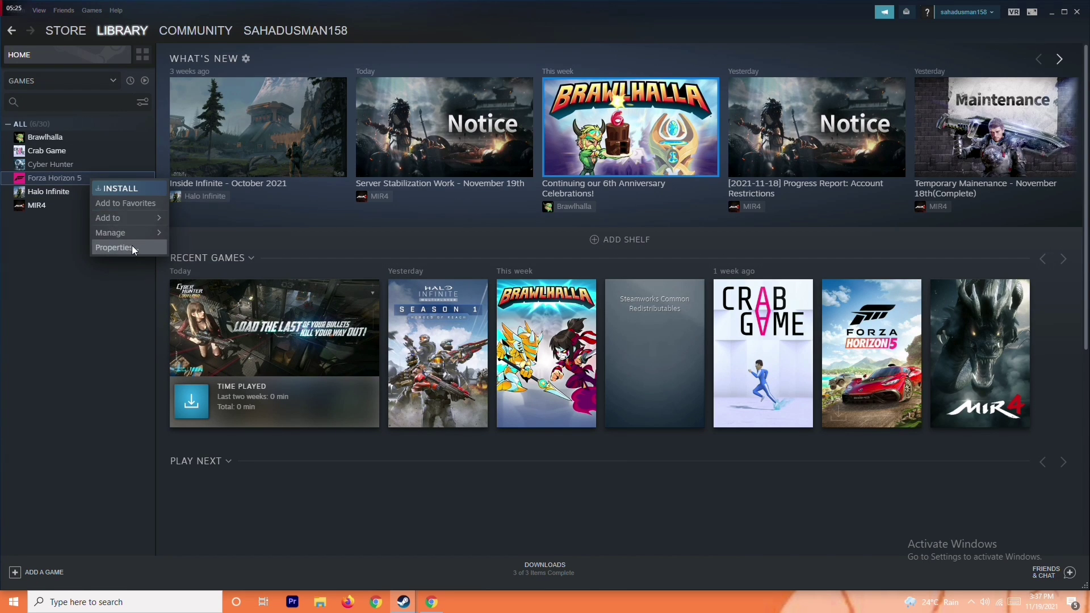
click(53, 260)
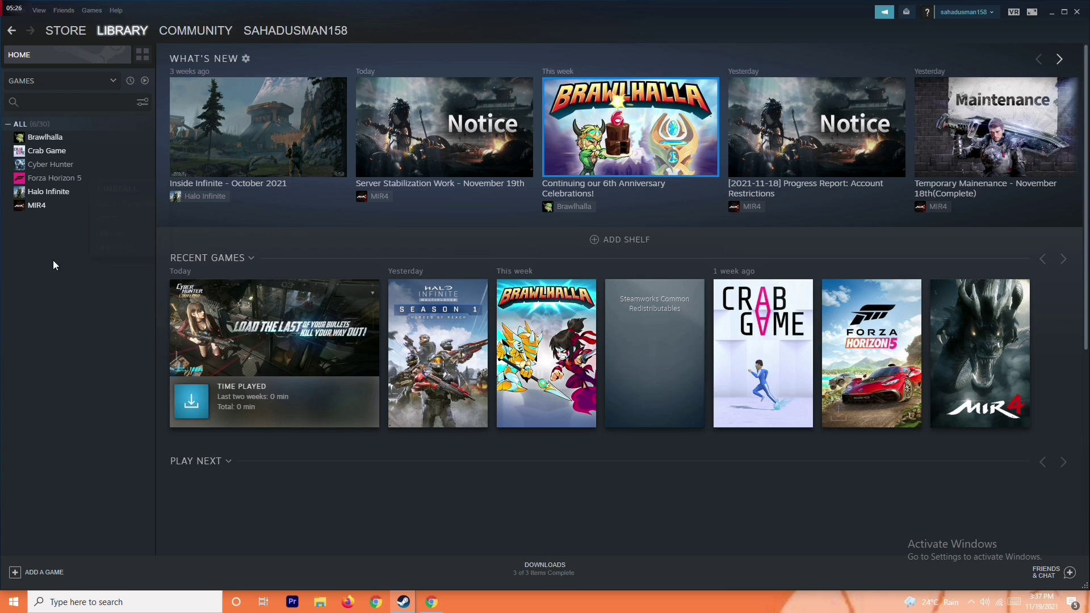
click(86, 180)
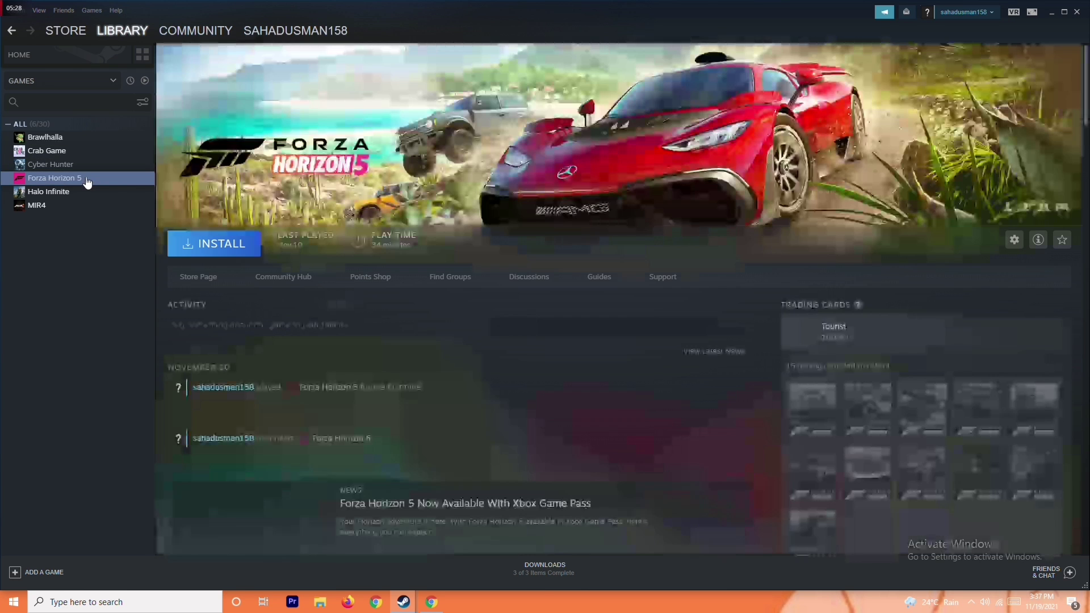
click(84, 152)
right_click(96, 156)
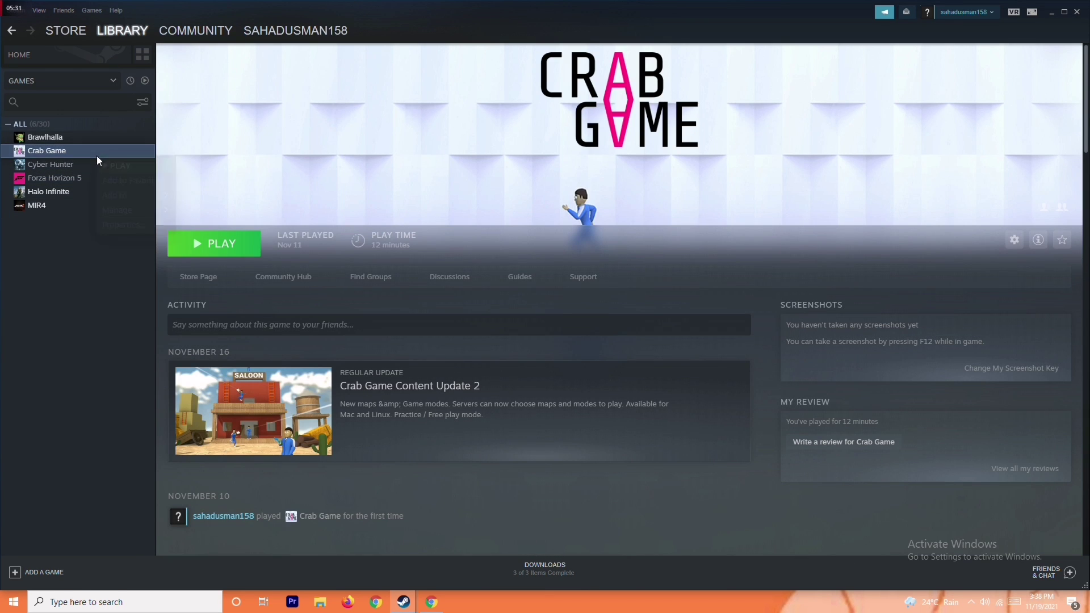
mouse_move(130, 209)
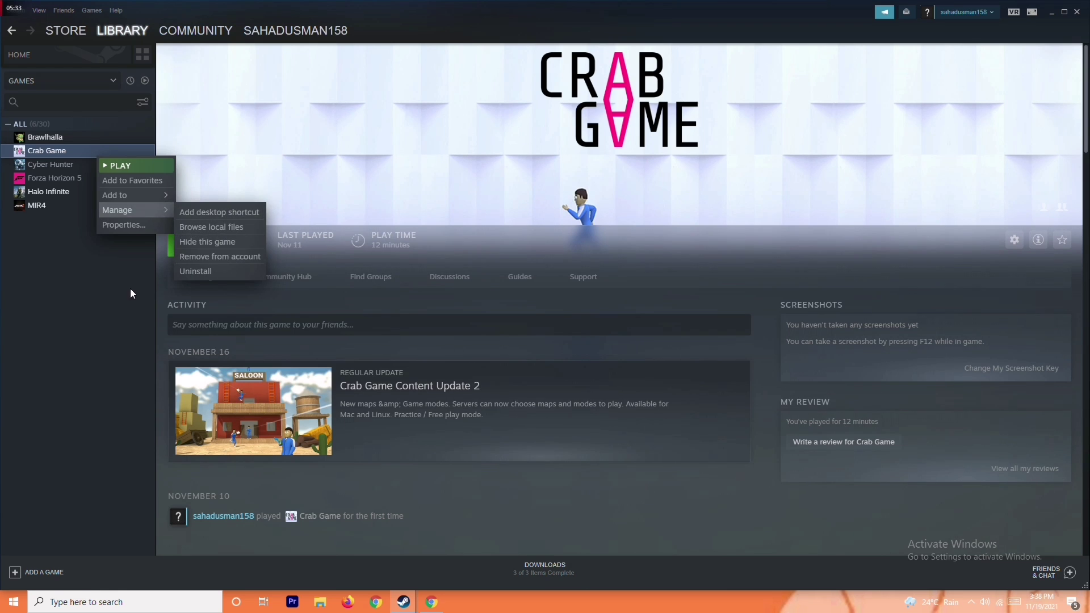
click(96, 315)
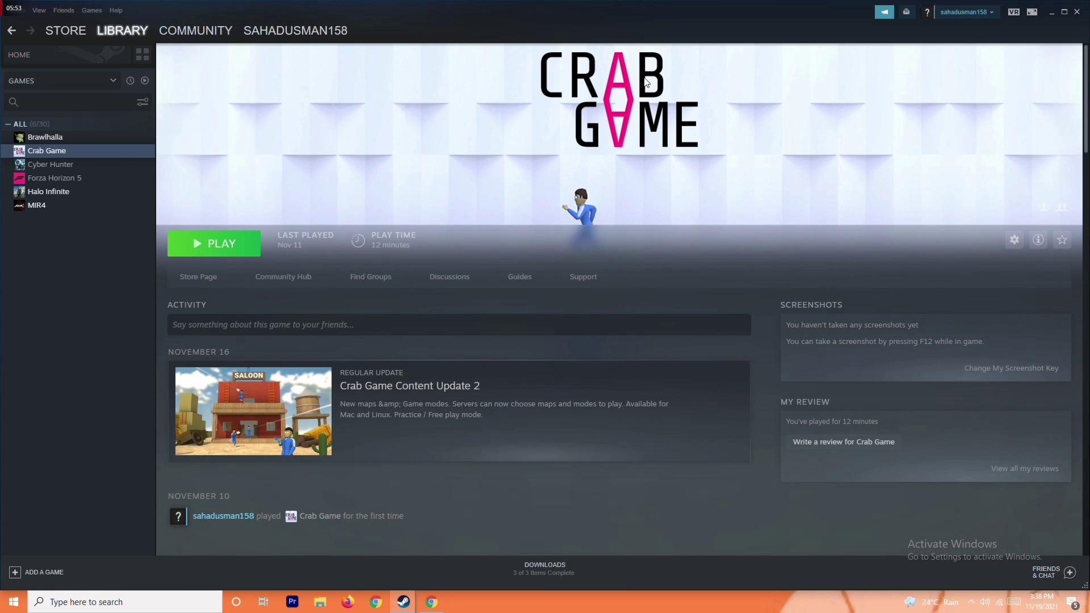
click(1050, 14)
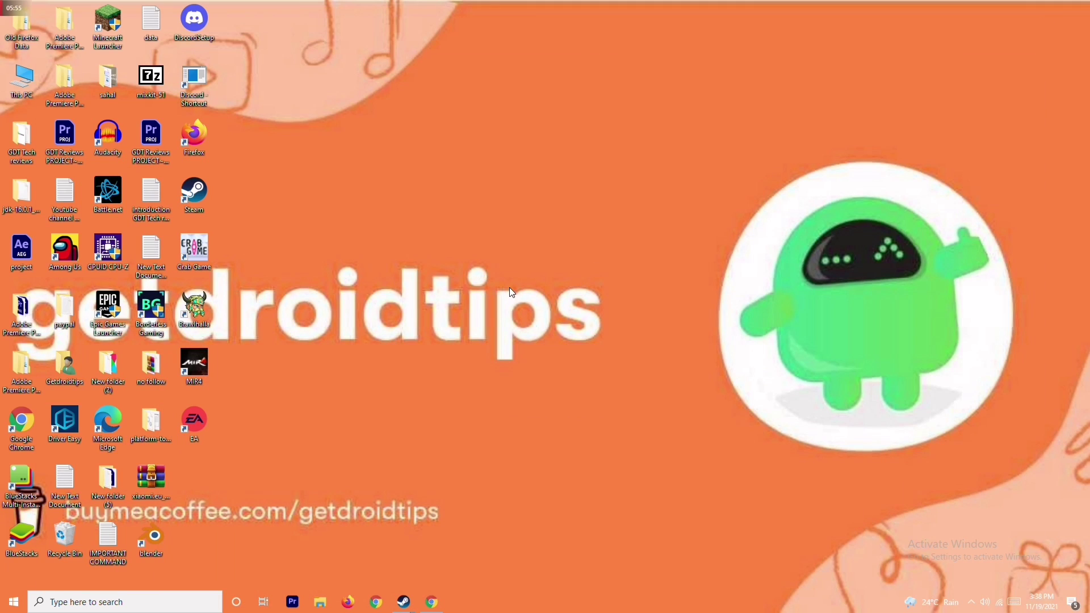